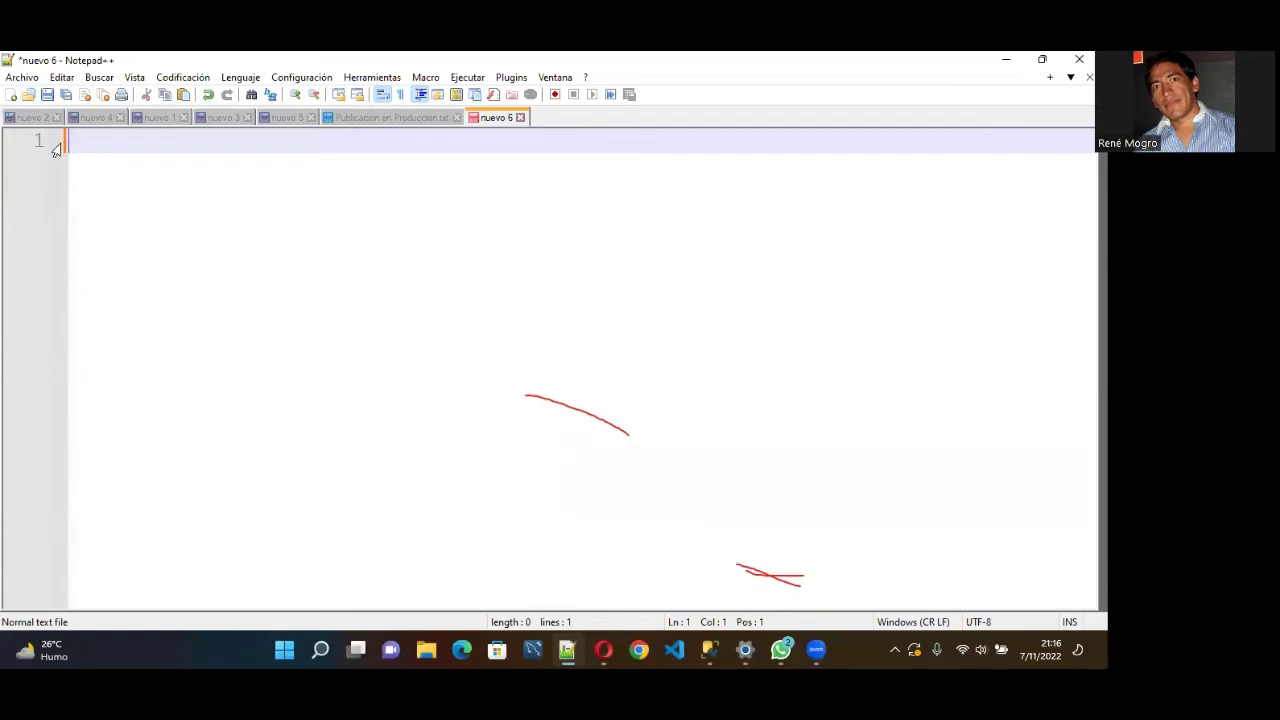
- Write the semicolon-separated header line "Id;Titulo;Autor" at the start of the empty document
text(Id;Titulo;)
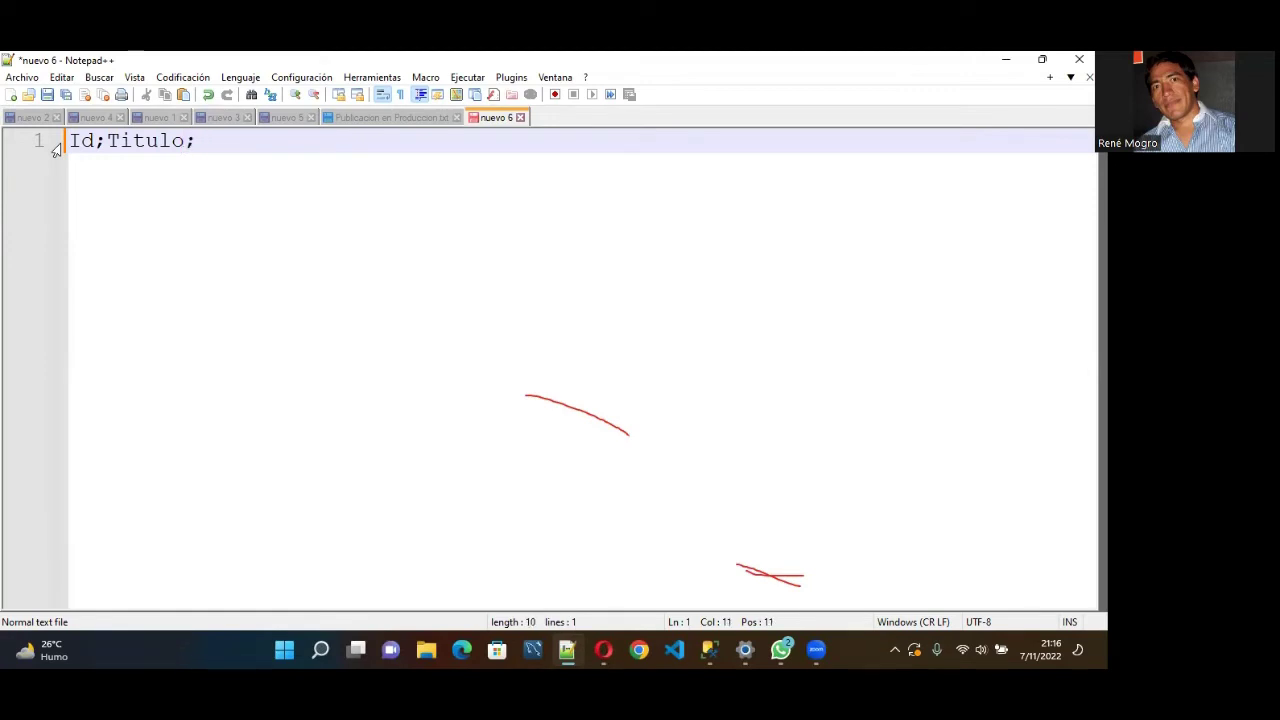
text(Autor)
key(Return)
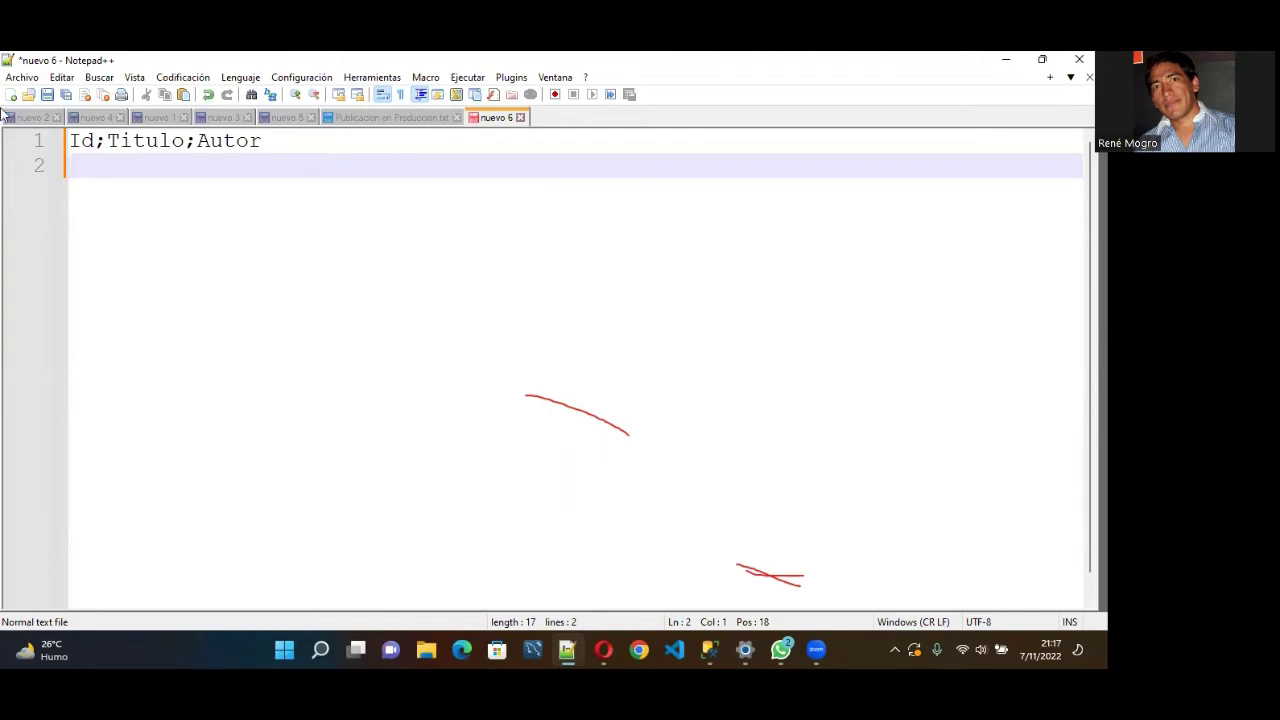
- Highlight the Id, Titulo and Autor fields and the semicolon separators one by one in the header line
click(90, 142)
drag(90, 142, 71, 142)
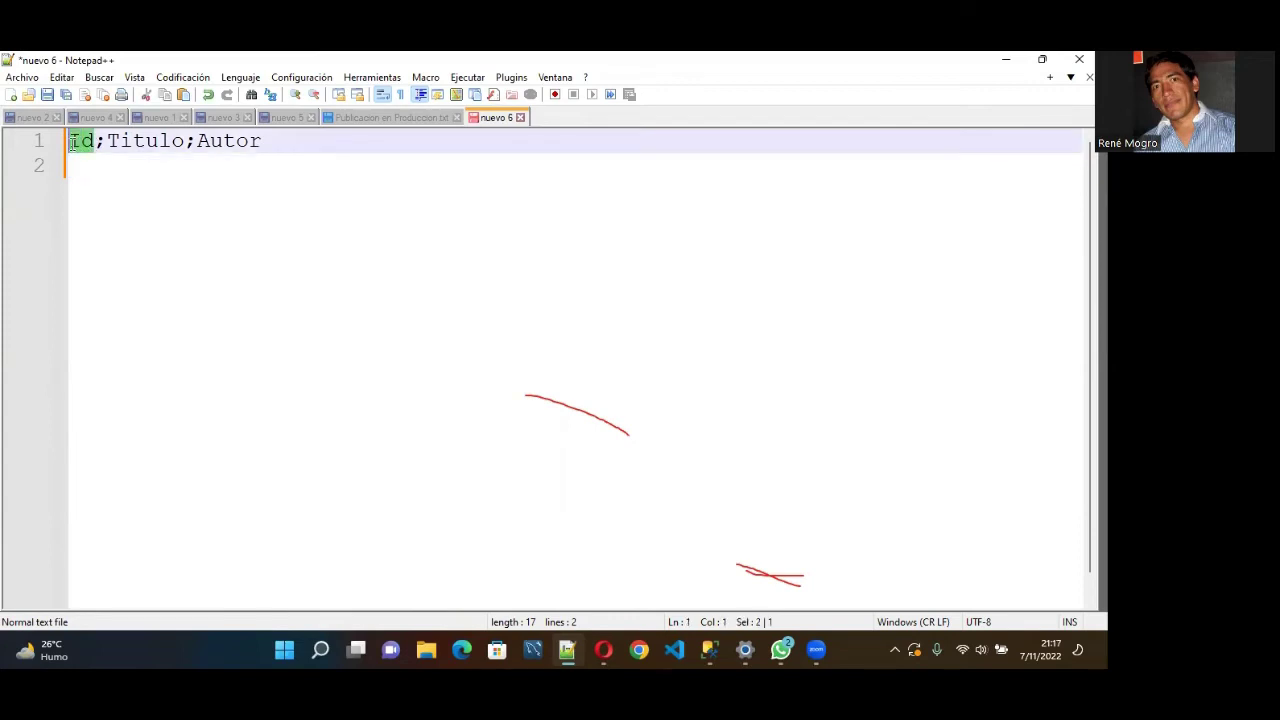
click(96, 142)
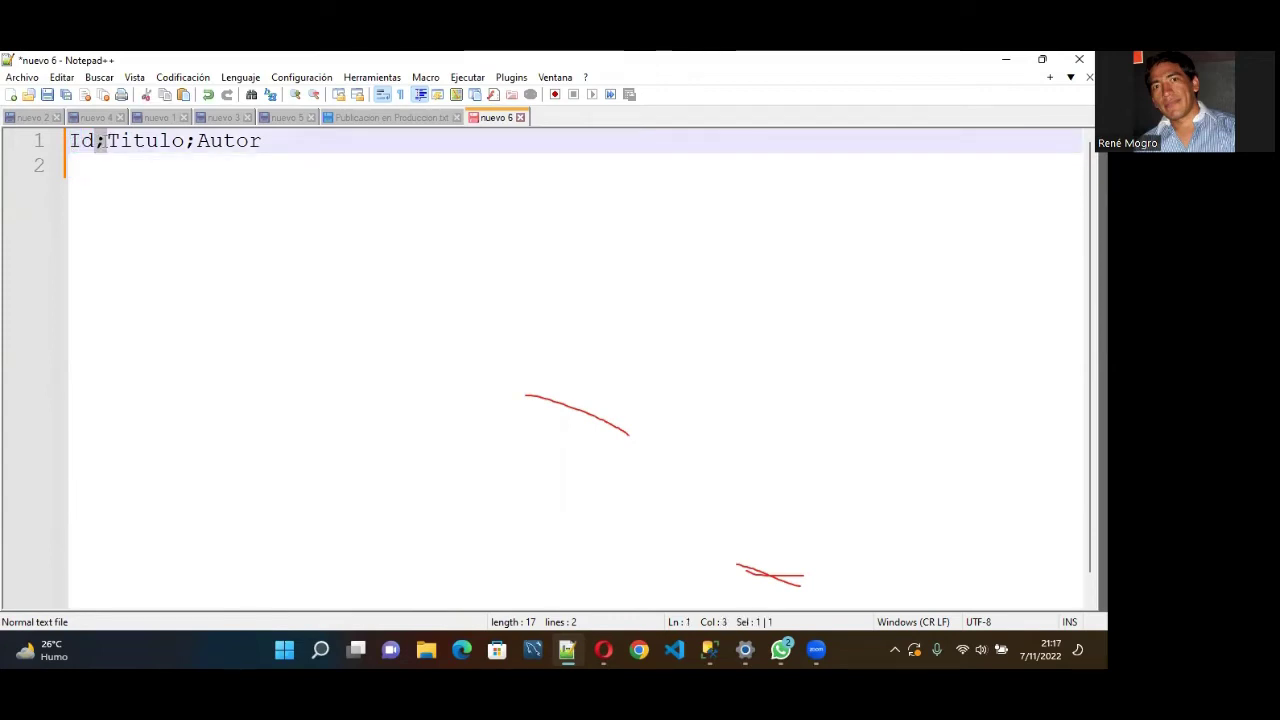
drag(184, 142, 107, 142)
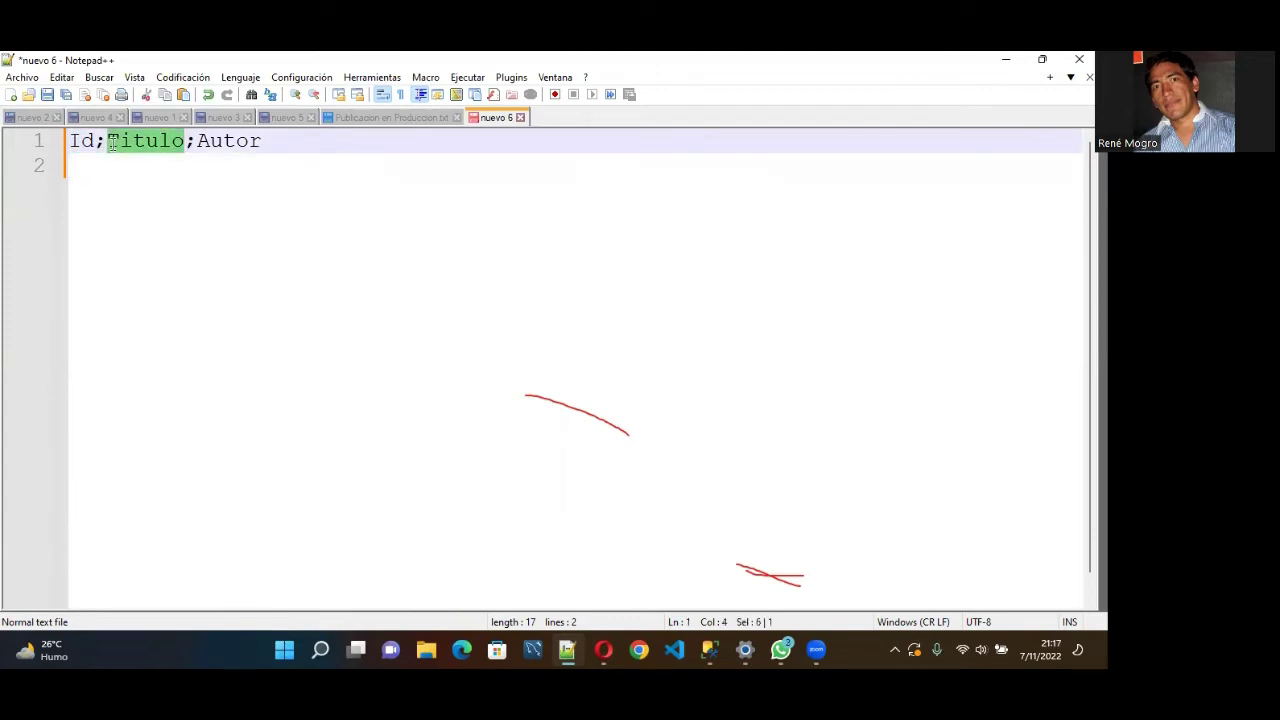
click(190, 142)
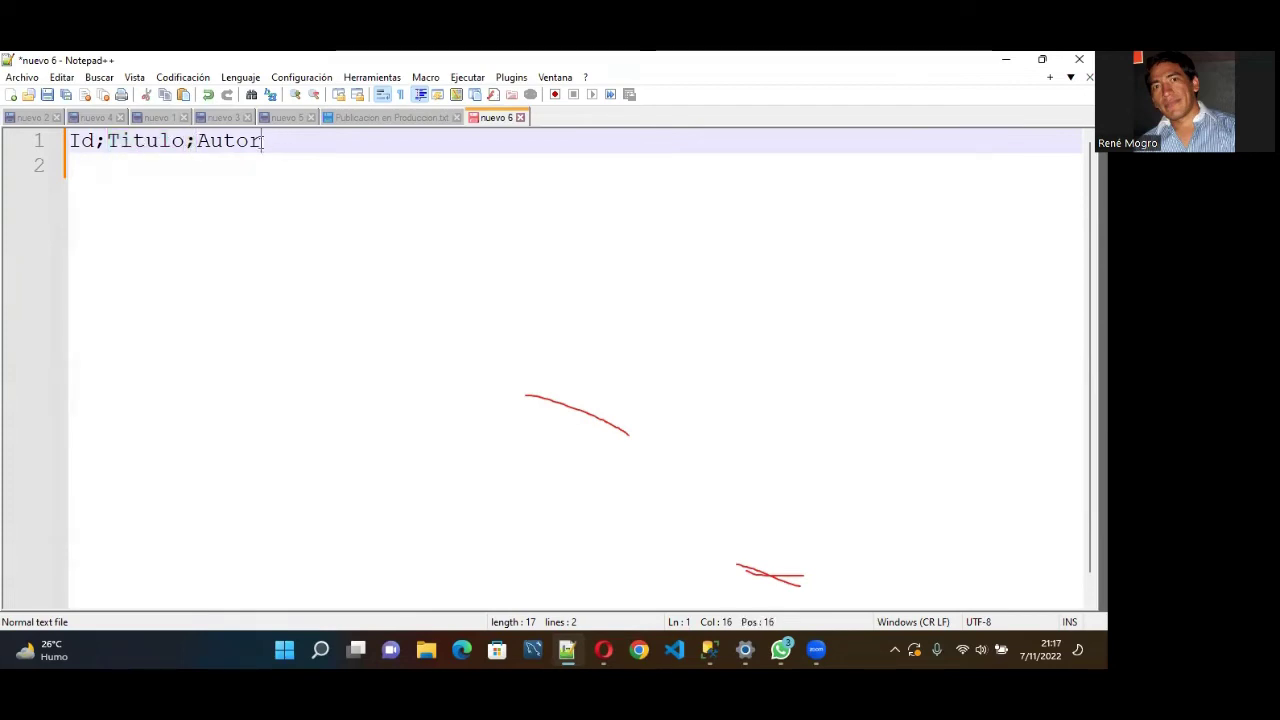
drag(261, 142, 206, 142)
double_click(249, 142)
click(297, 139)
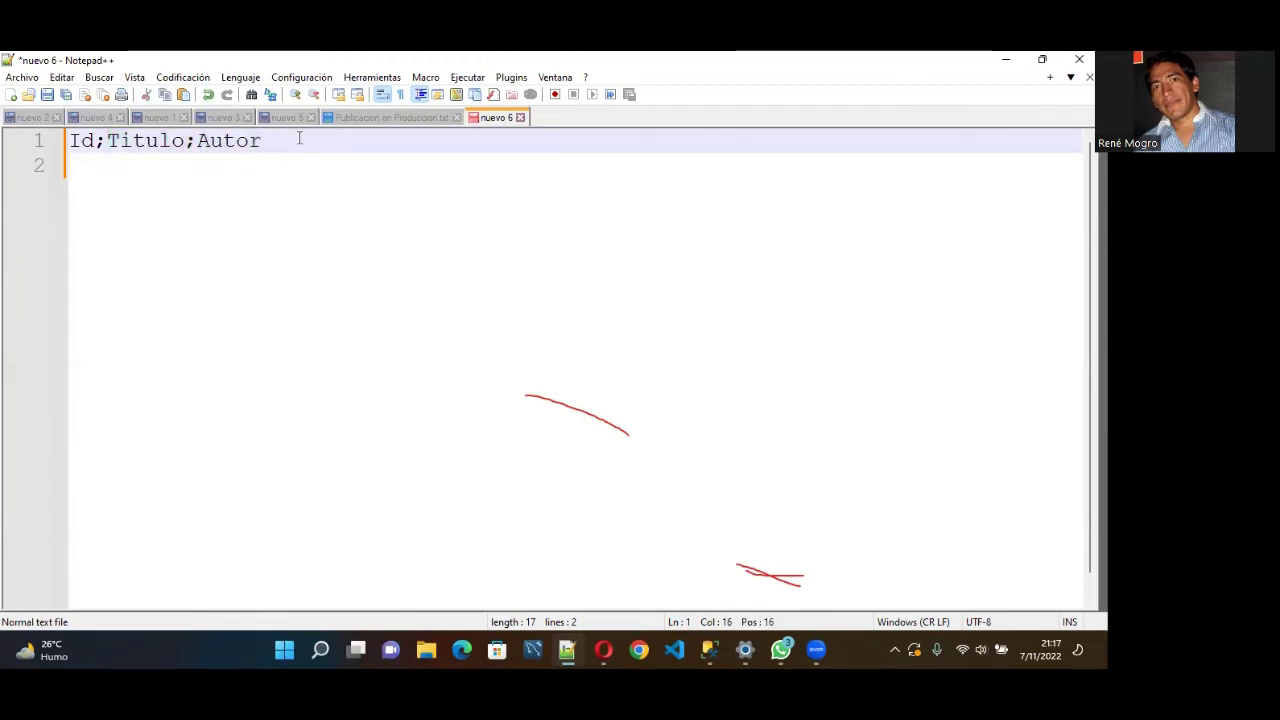
- Begin the first record below the header with the Id 15 followed by a semicolon
key(Return)
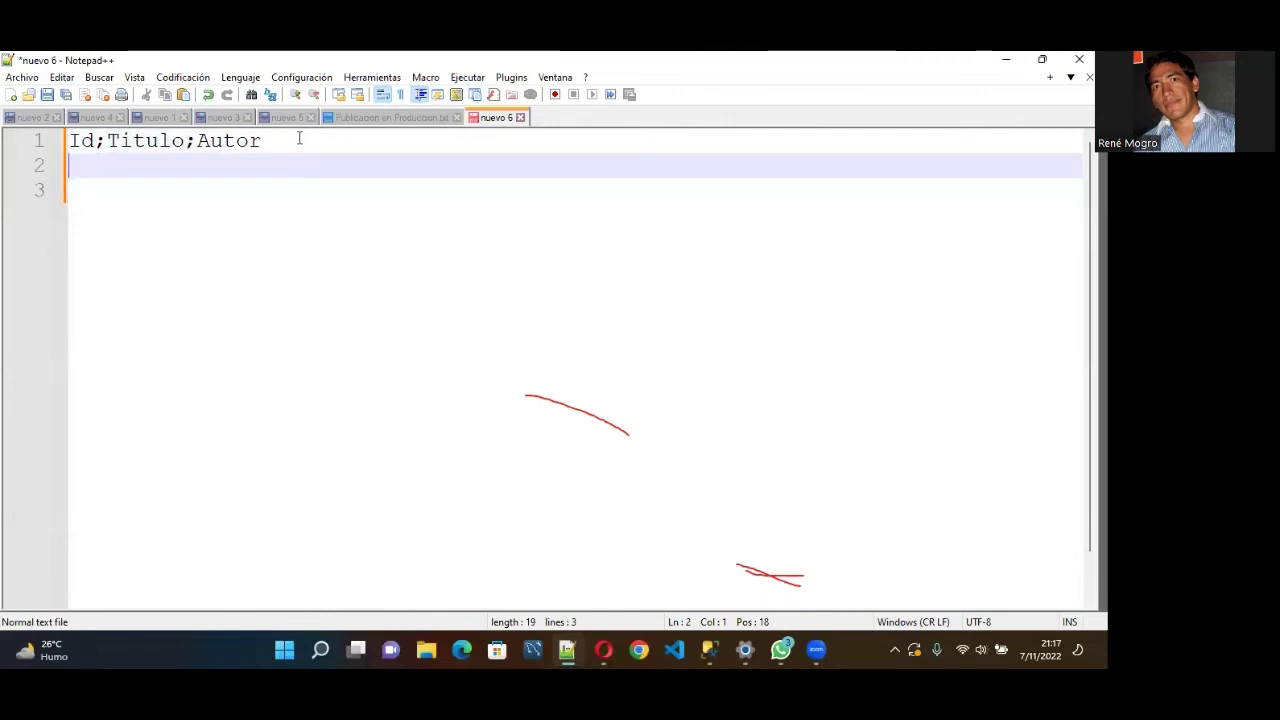
text(15;)
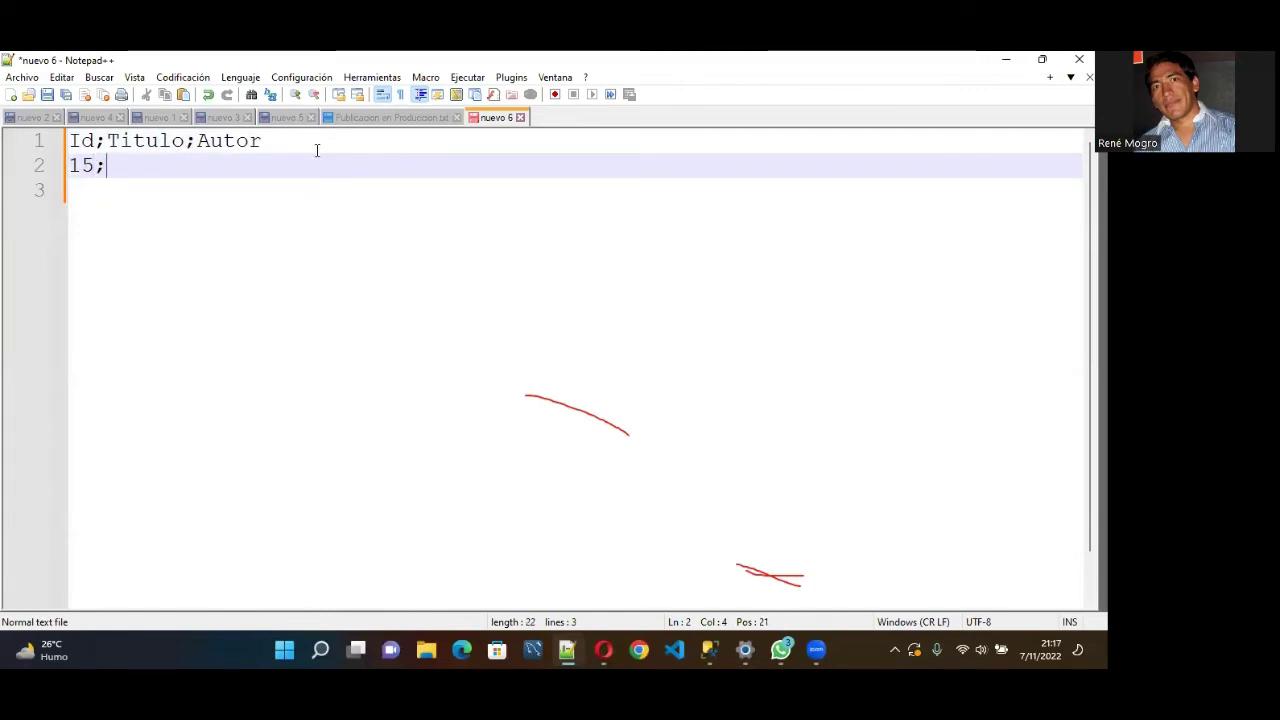
text(DEde)
key(BackSpace)
key(BackSpace)
key(BackSpace)
key(BackSpace)
text(Elcecw)
key(BackSpace)
key(BackSpace)
key(BackSpace)
key(BackSpace)
text(cec)
key(BackSpace)
key(BackSpace)
key(BackSpace)
key(BackSpace)
key(BackSpace)
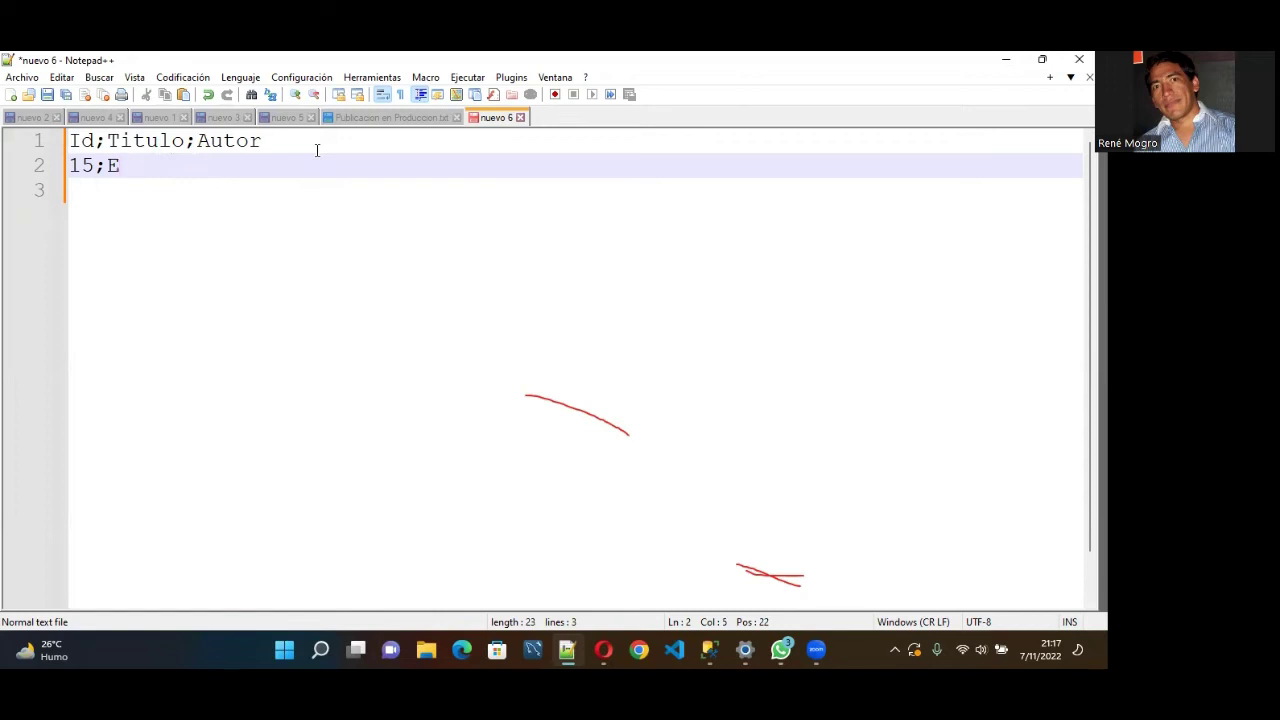
text(l)
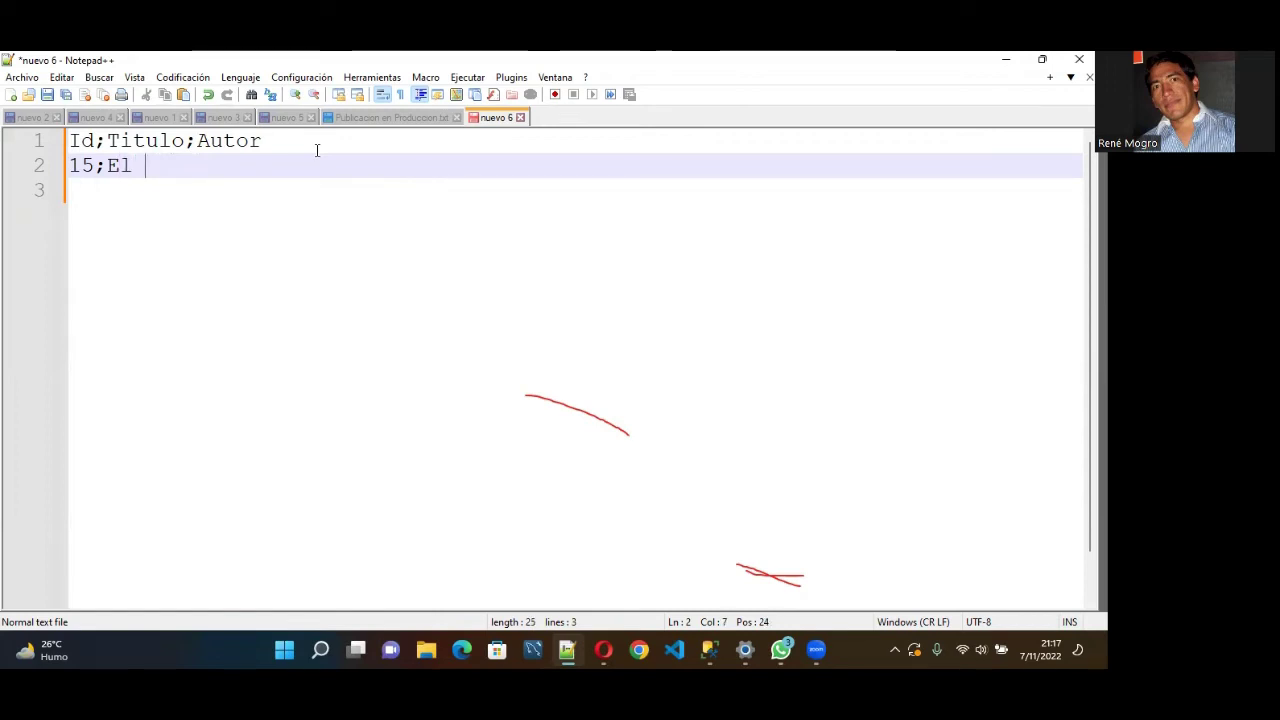
key(BackSpace)
key(BackSpace)
key(BackSpace)
text(Del)
key(BackSpace)
key(BackSpace)
key(BackSpace)
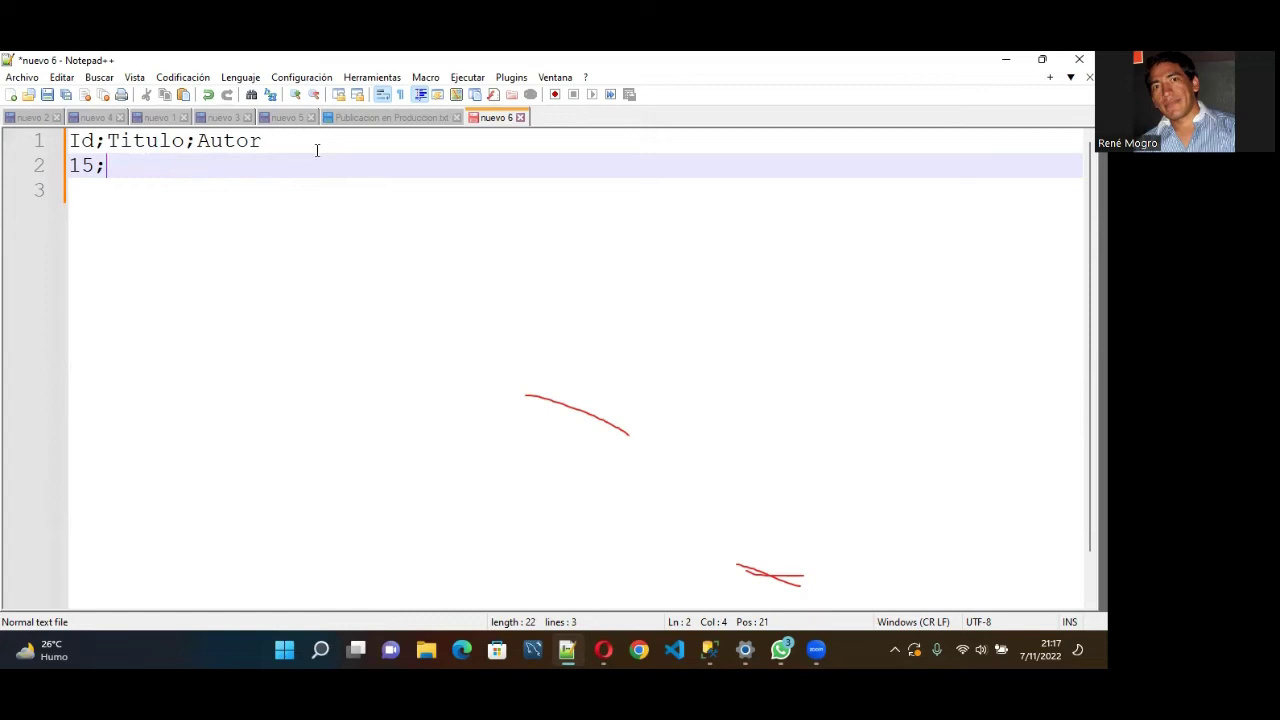
text(dede)
key(BackSpace)
key(BackSpace)
key(BackSpace)
key(BackSpace)
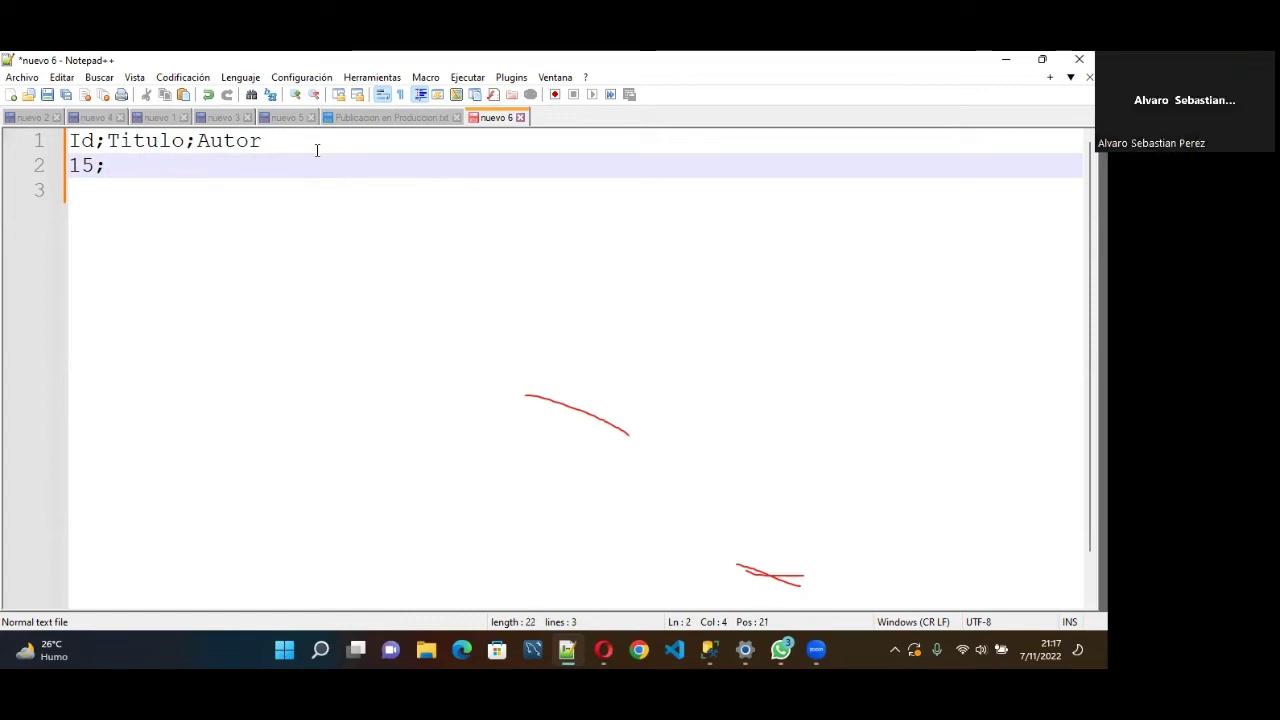
- Complete the record with Id 15 by adding the title "El Alquimista" and the author "Desconocido", separated by a semicolon
text(ElmA)
key(BackSpace)
key(BackSpace)
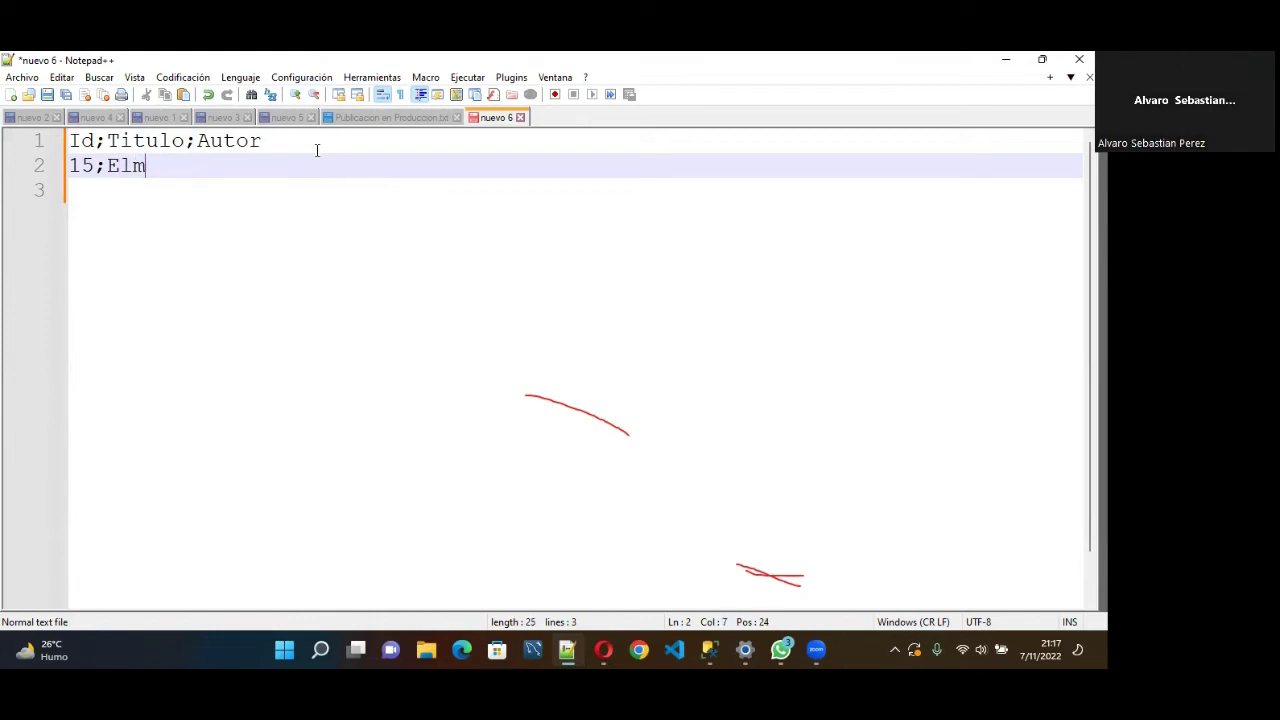
text(nAlqui)
key(BackSpace)
key(BackSpace)
key(BackSpace)
key(BackSpace)
key(BackSpace)
key(BackSpace)
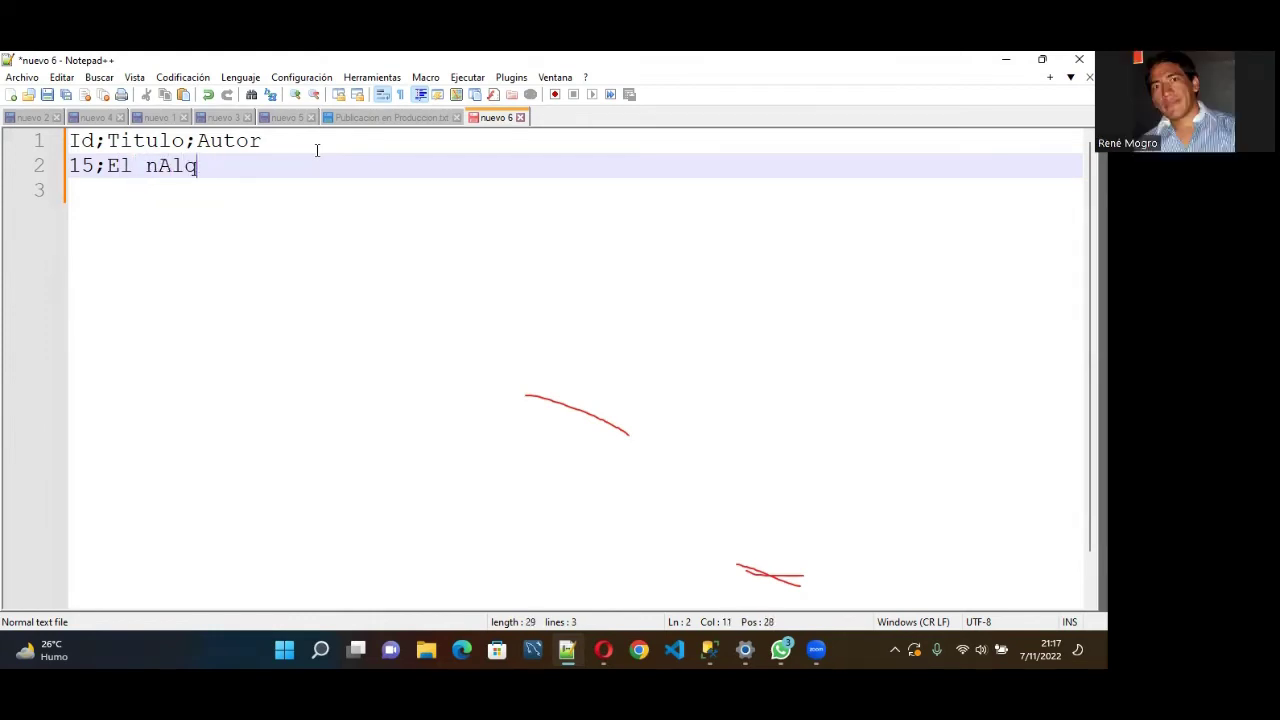
text(Alquimista)
text(;)
text(DEd)
key(BackSpace)
key(BackSpace)
text(escon)
key(BackSpace)
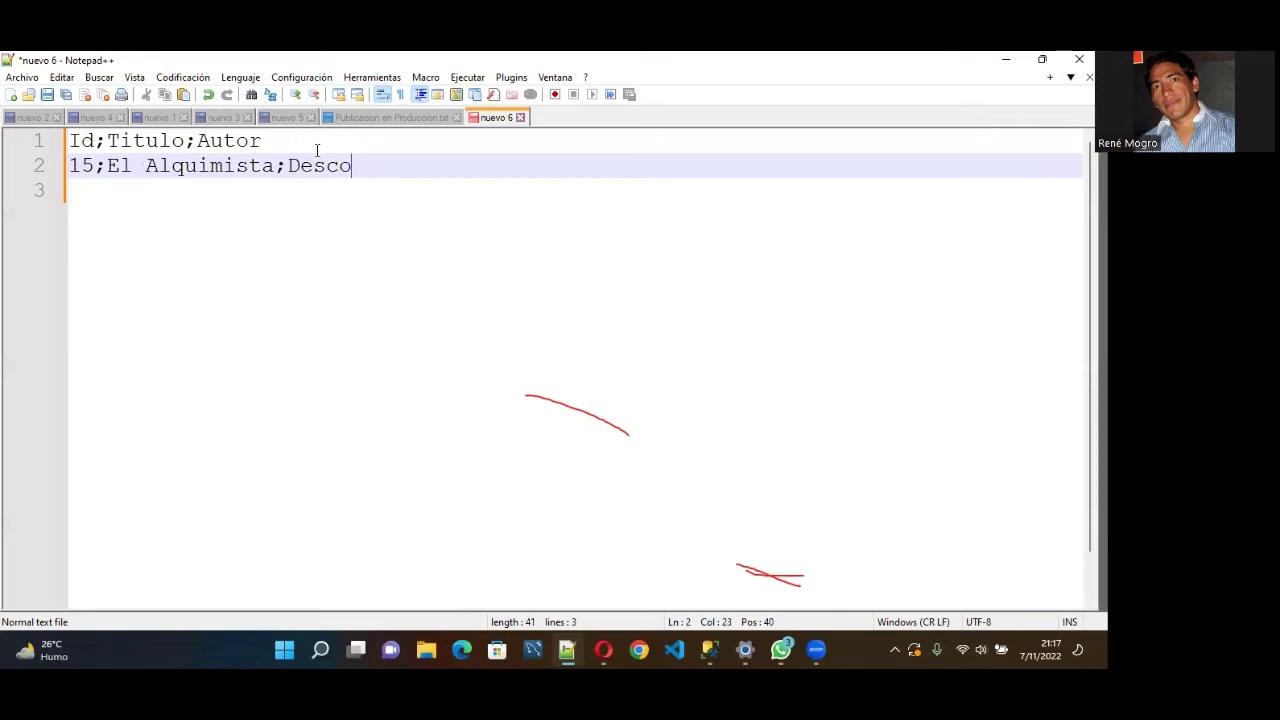
text(nocido)
- Begin a second record on a new line with the Id 78 followed by a semicolon
key(Return)
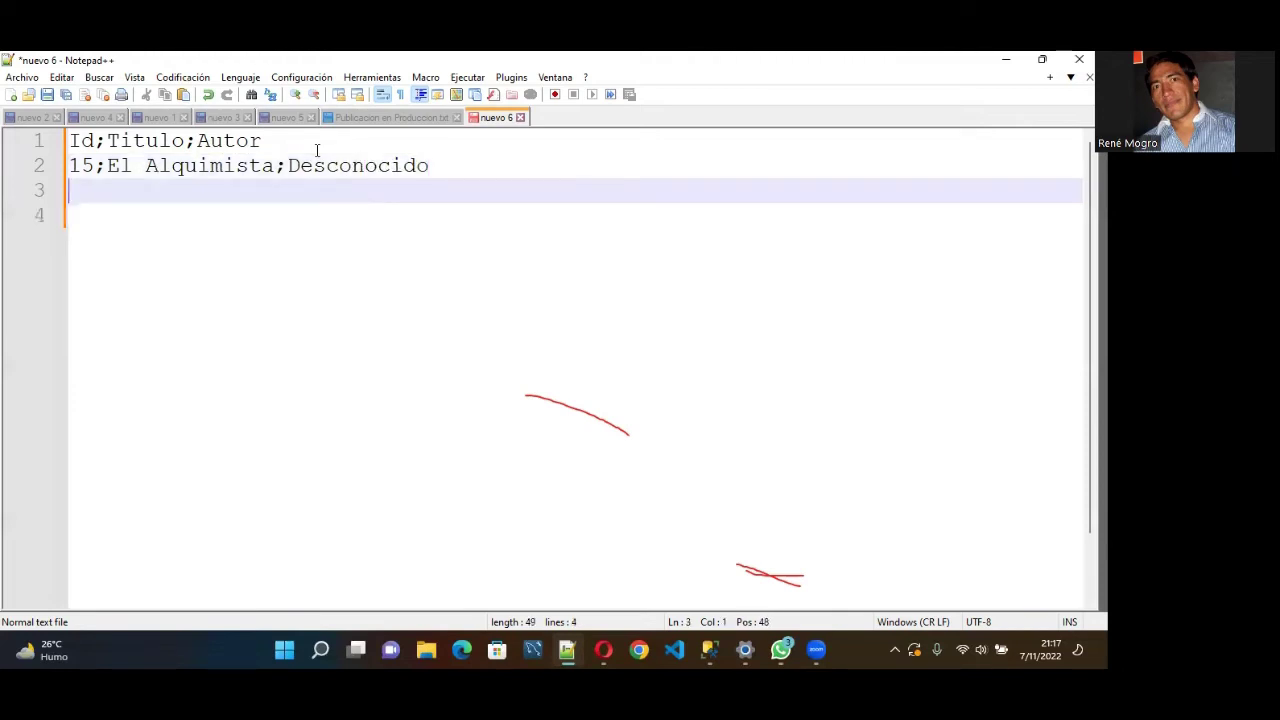
text(78;)
text(El de)
key(BackSpace)
key(BackSpace)
key(BackSpace)
key(BackSpace)
key(BackSpace)
key(BackSpace)
text(dede)
key(BackSpace)
key(BackSpace)
key(BackSpace)
key(BackSpace)
text(A)
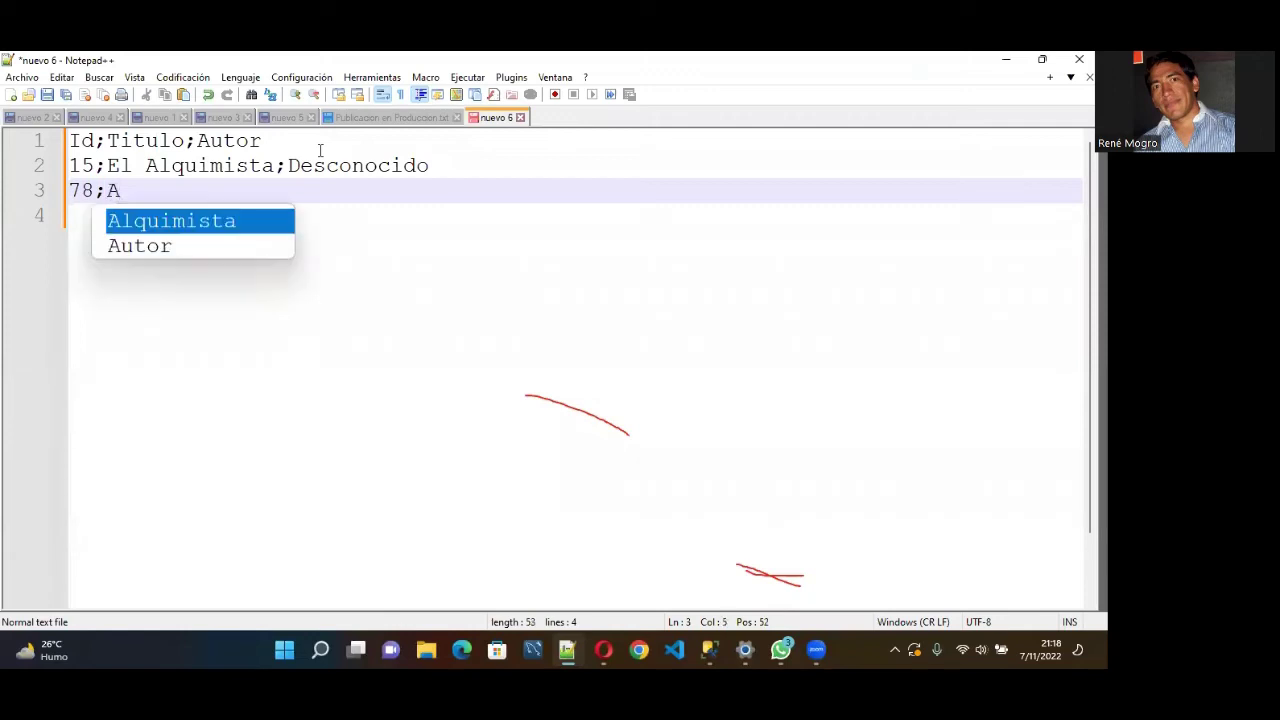
key(BackSpace)
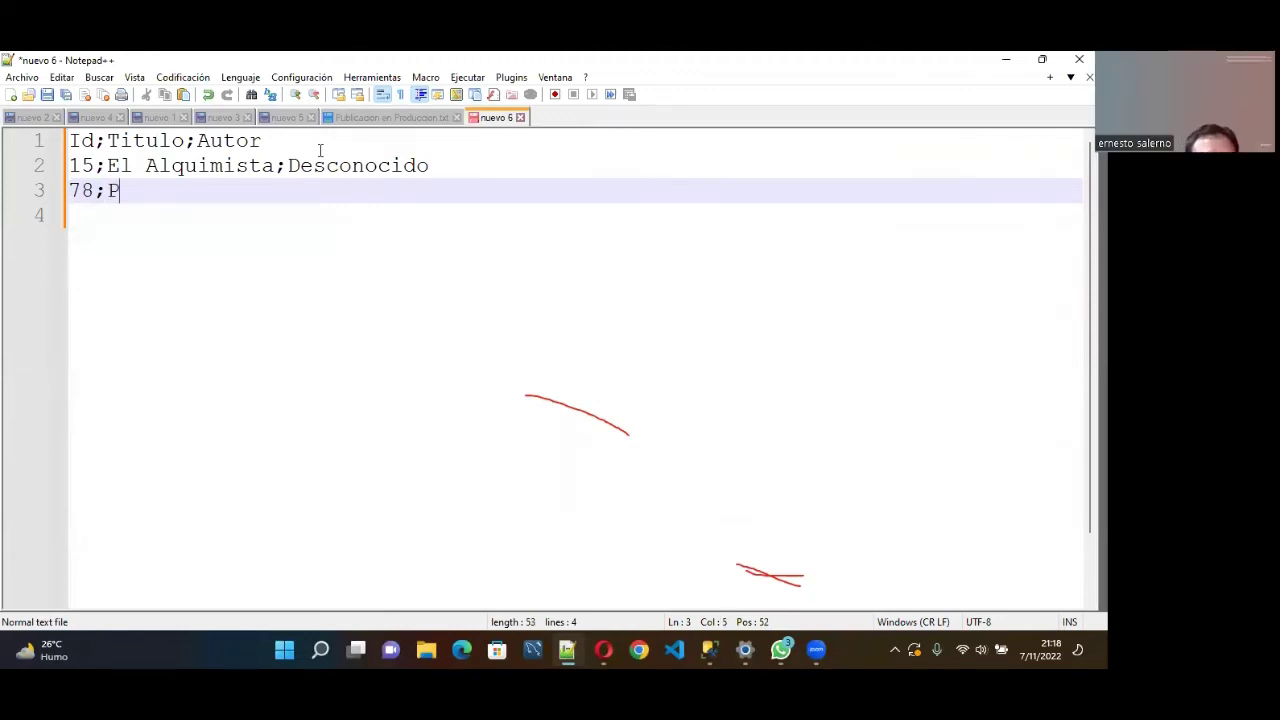
- Add the title "La Illiada" and the author "Homero" to the record with Id 78, separated by a semicolon
text(La E)
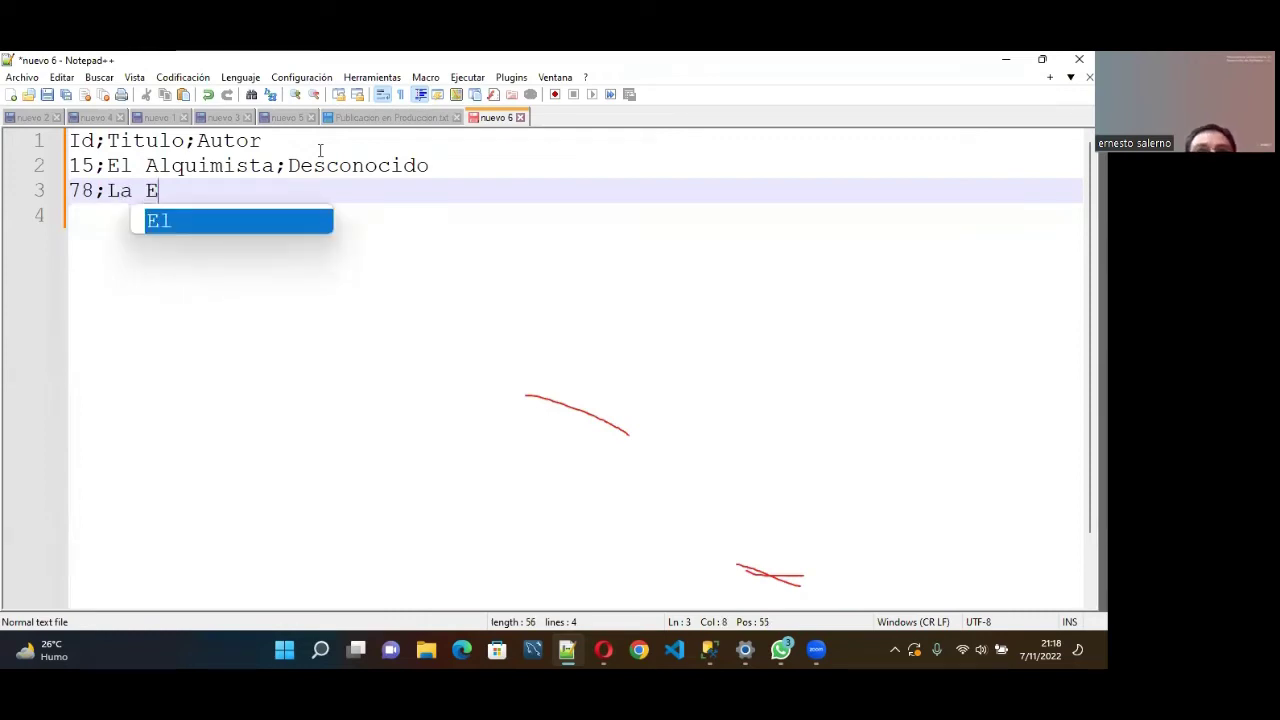
key(BackSpace)
text(I)
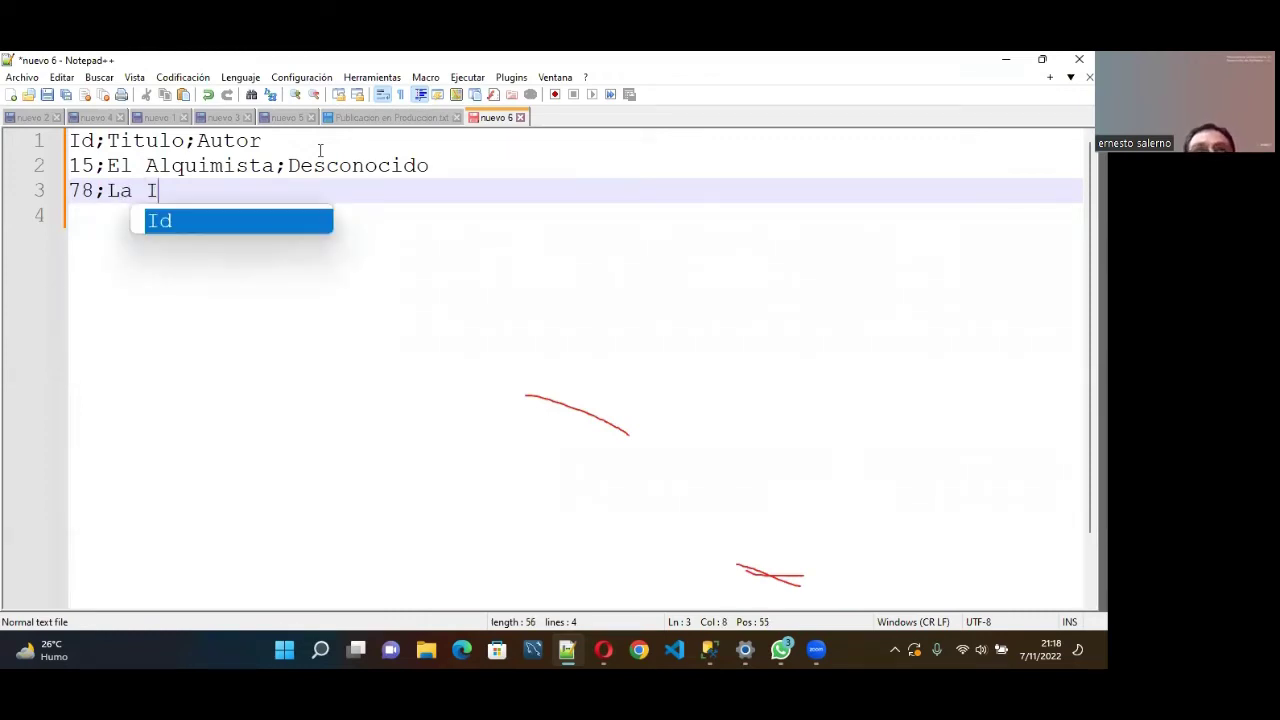
text(llia)
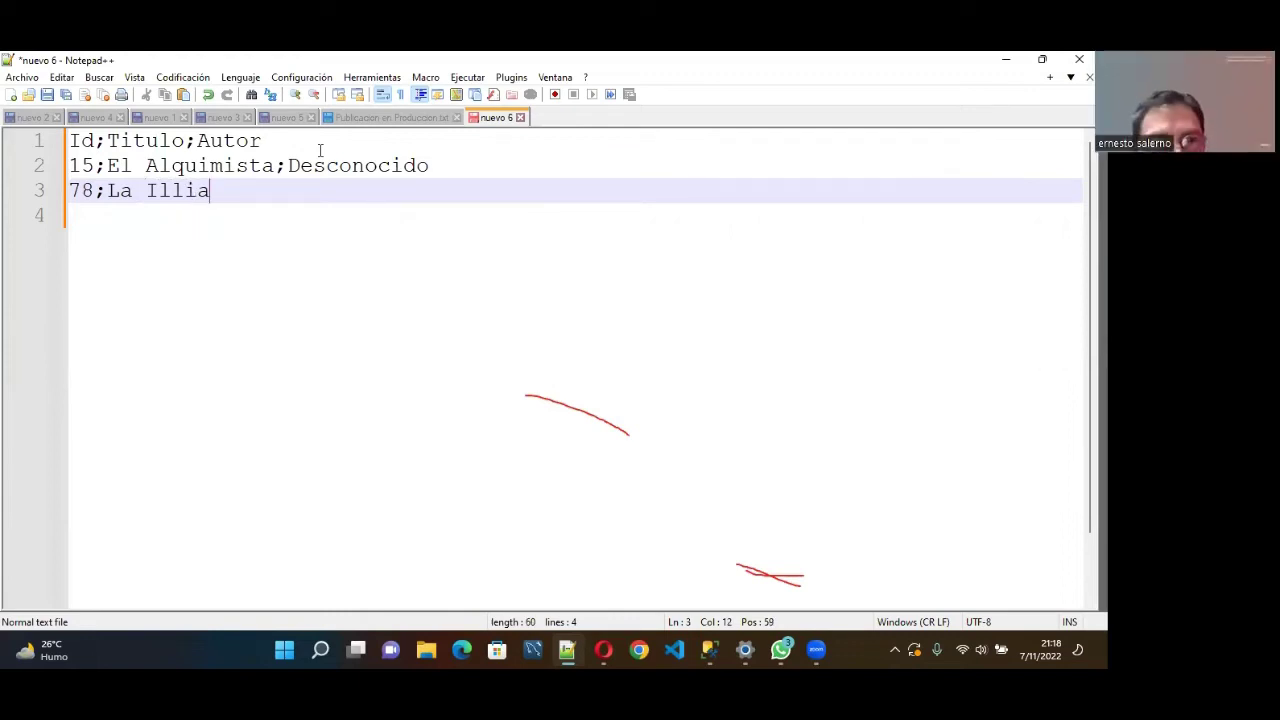
text(da;)
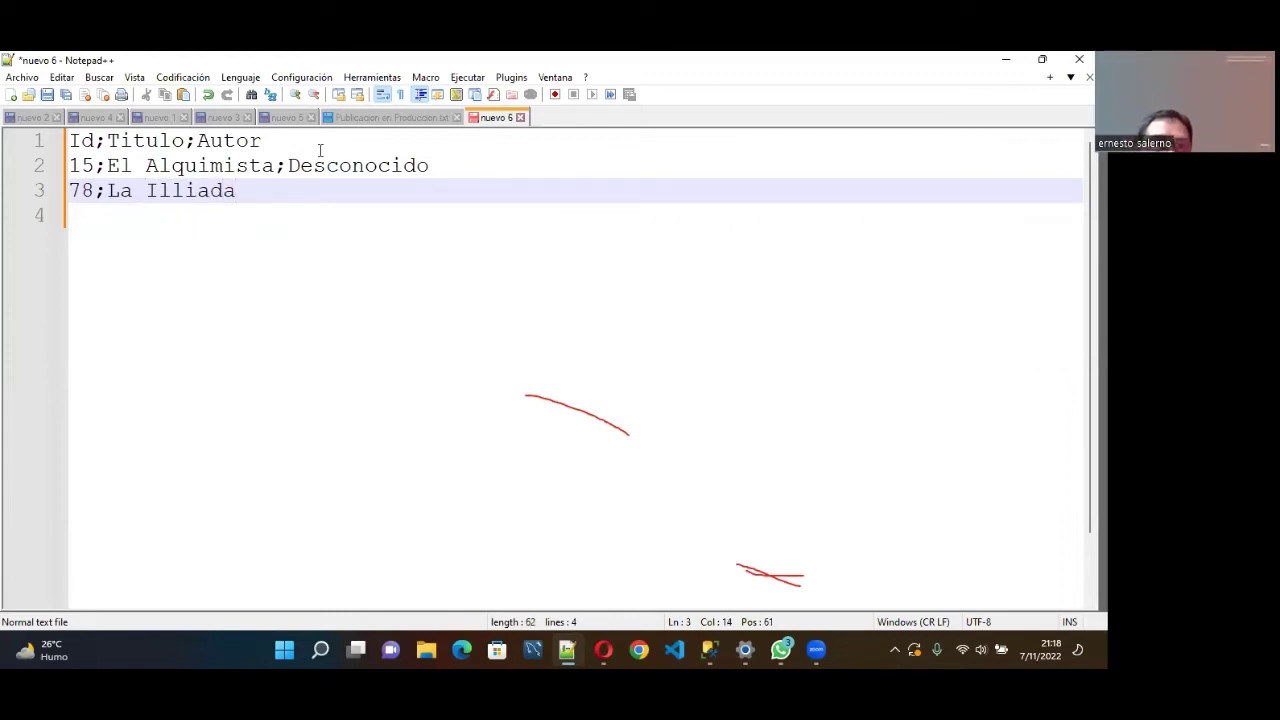
key(BackSpace)
text(Homero)
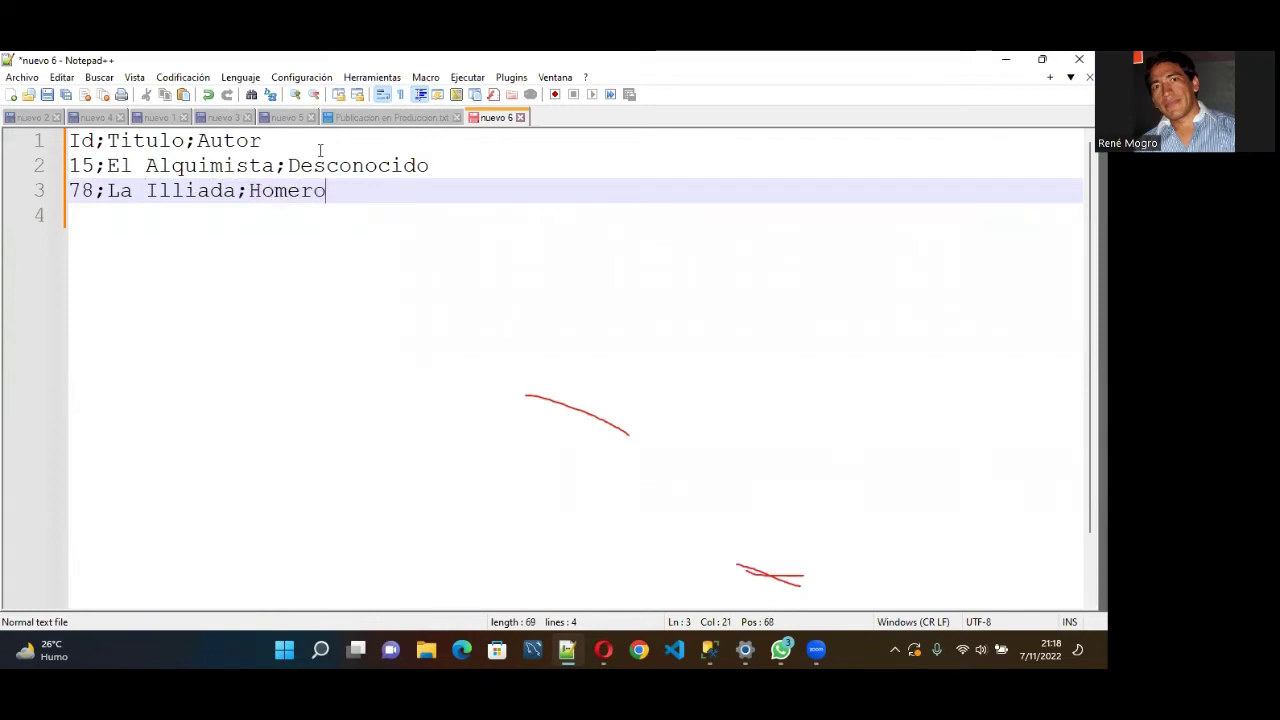
- Replace the author of the "La Illiada" record with "Desconcido"
key(BackSpace)
key(BackSpace)
key(BackSpace)
key(BackSpace)
key(BackSpace)
key(BackSpace)
text(Desconcido)
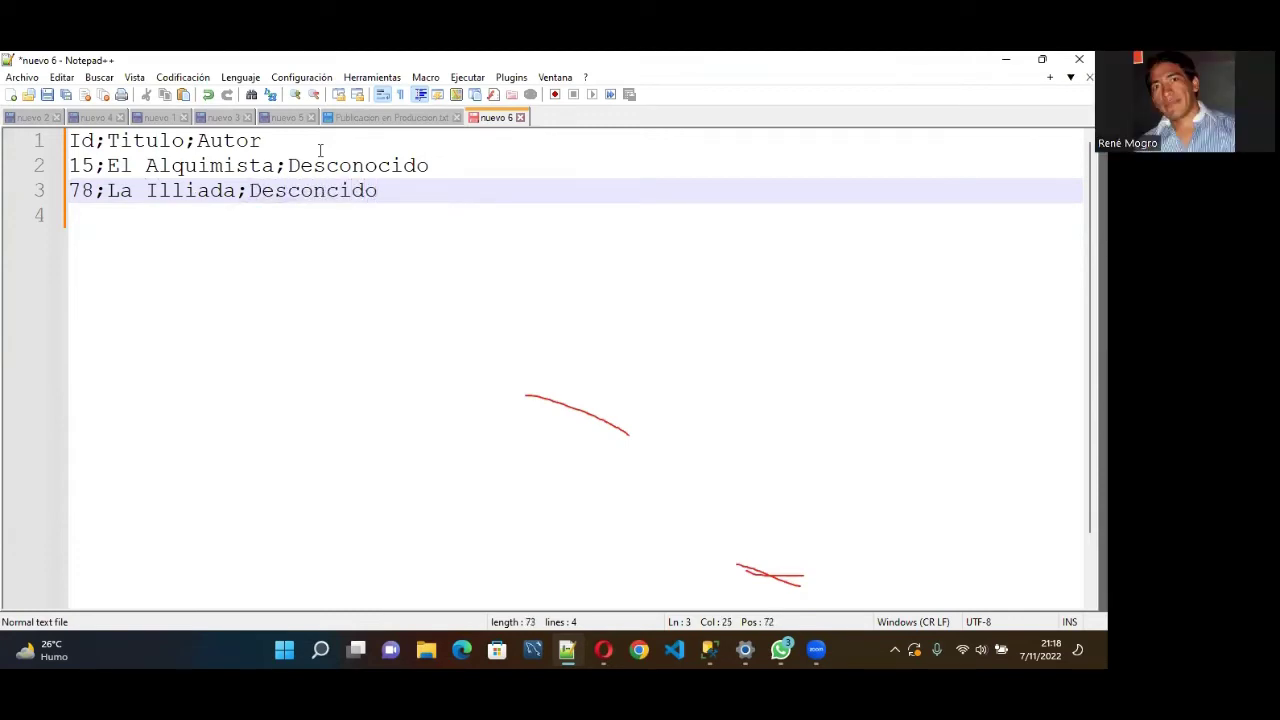
- Start saving the document as a new file and choose Escritorio as the destination folder
key(ctrl+s)
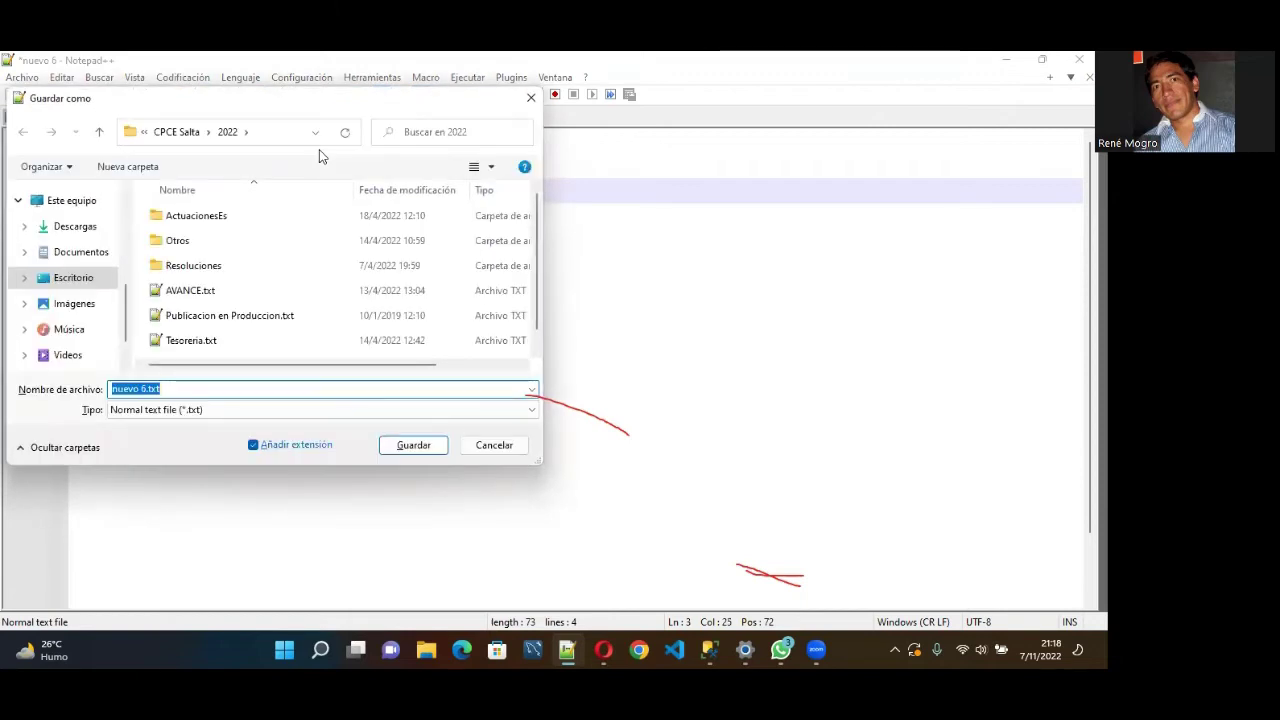
click(531, 97)
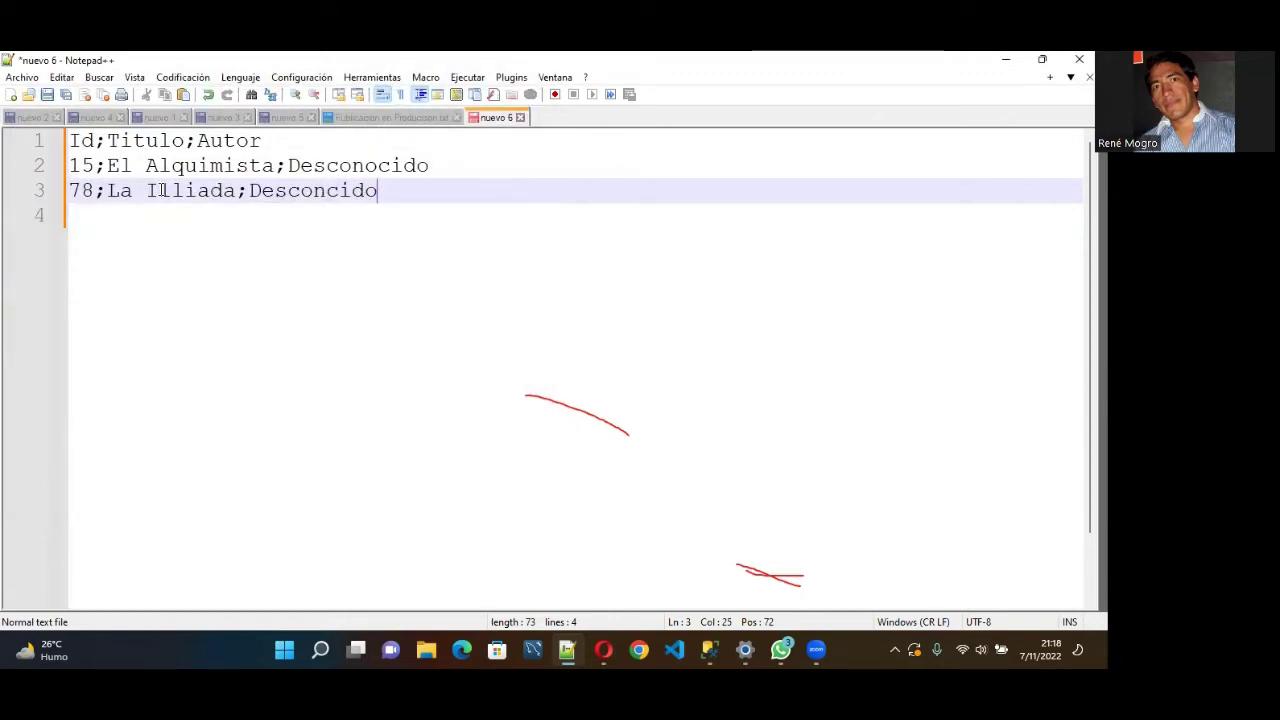
click(47, 94)
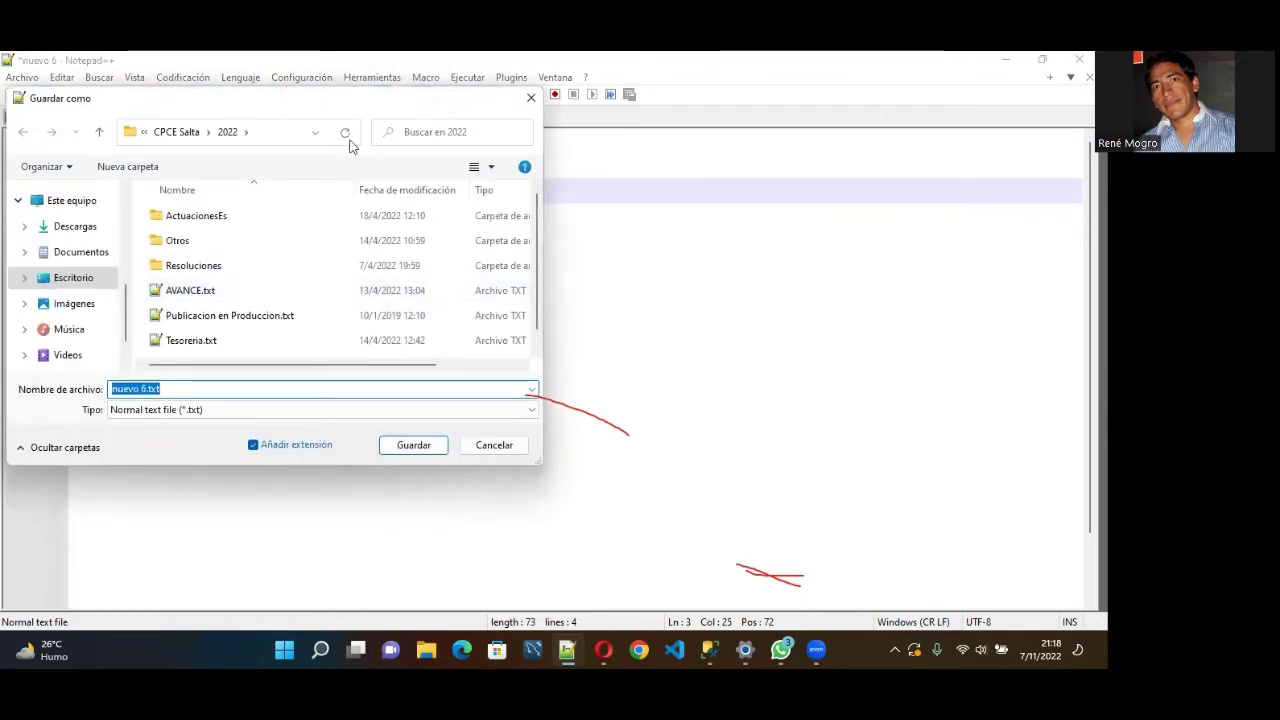
scroll(192, 291, up, 2)
scroll(158, 335, down, 1)
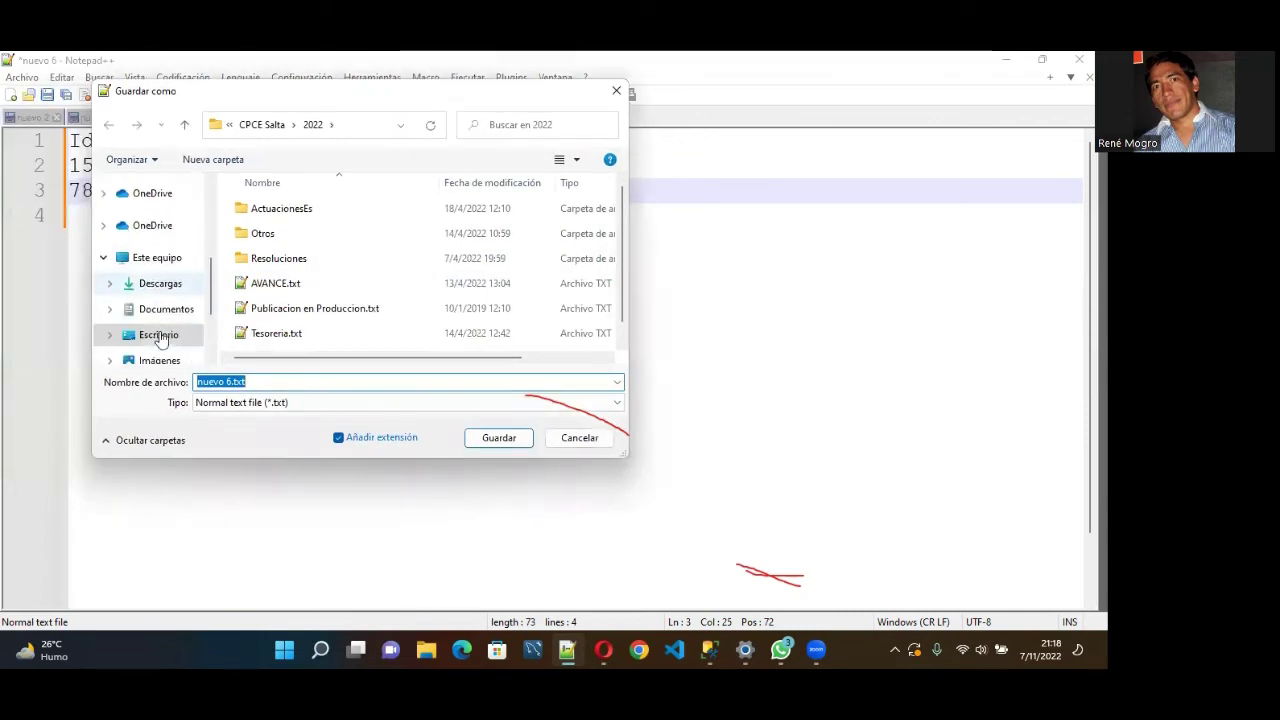
click(160, 334)
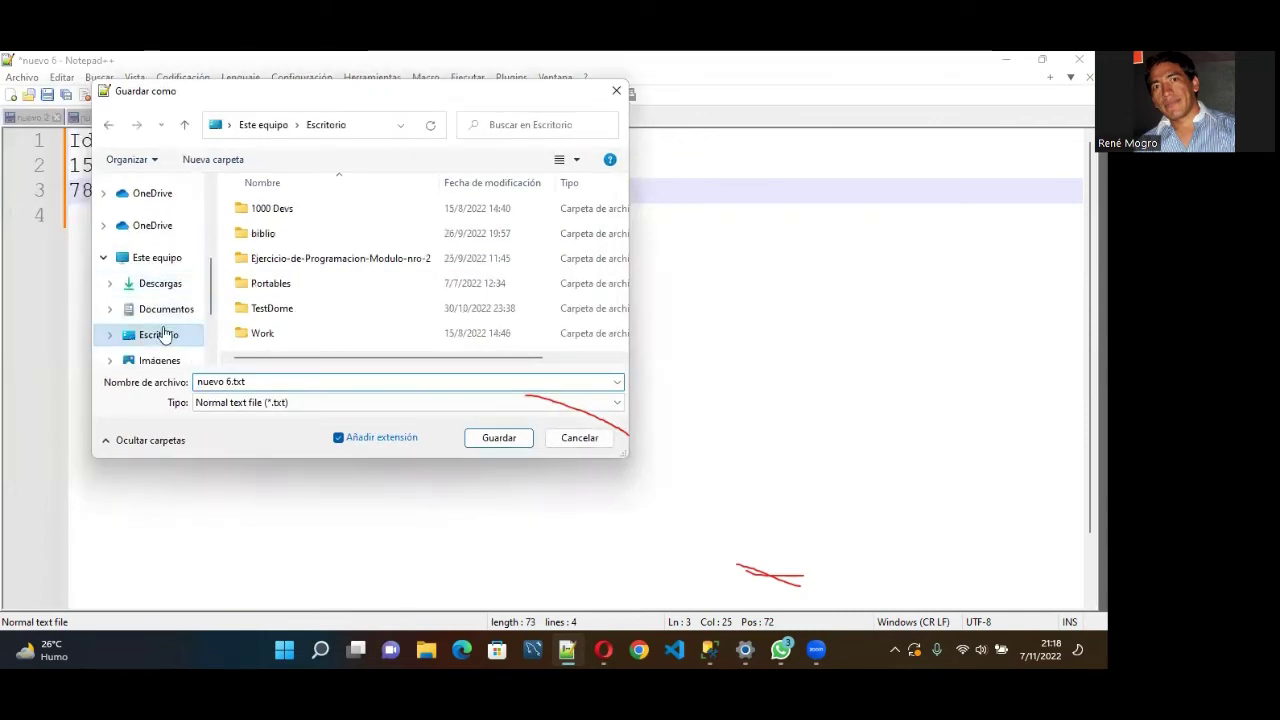
- Set the file type for saving to "All types (*.*)"
click(368, 403)
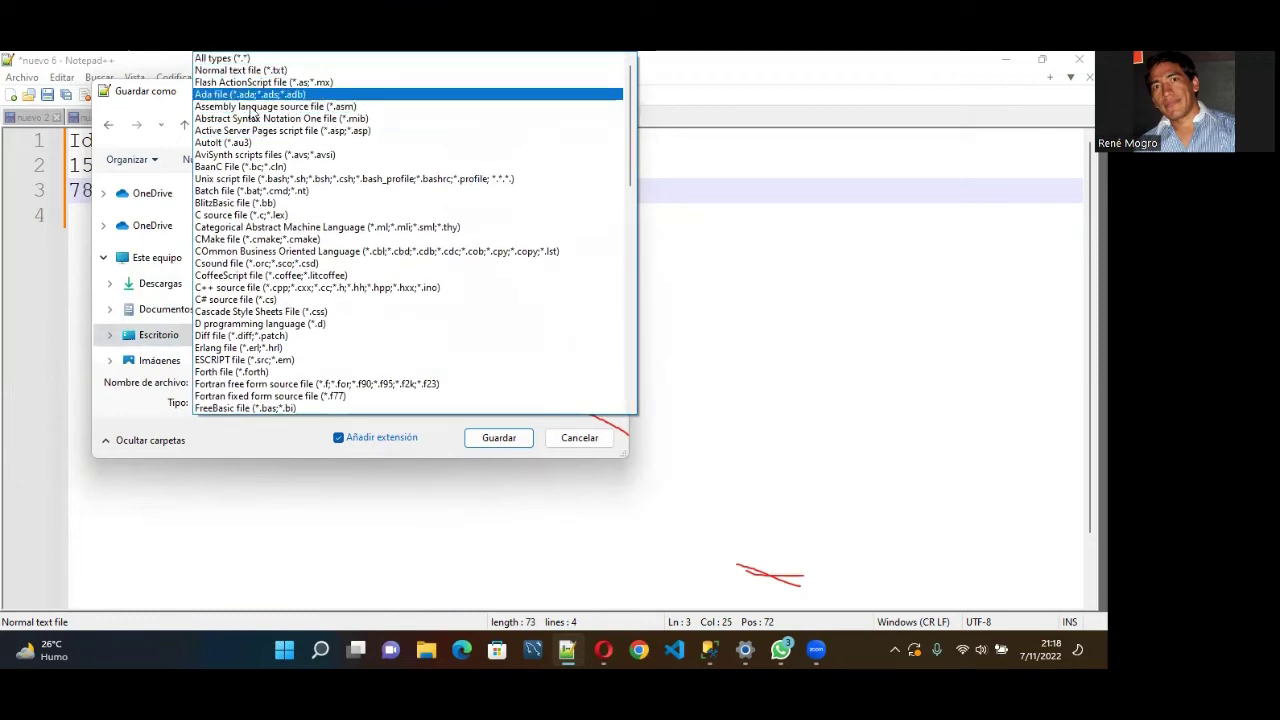
scroll(272, 305, down, 3)
scroll(272, 305, down, 1)
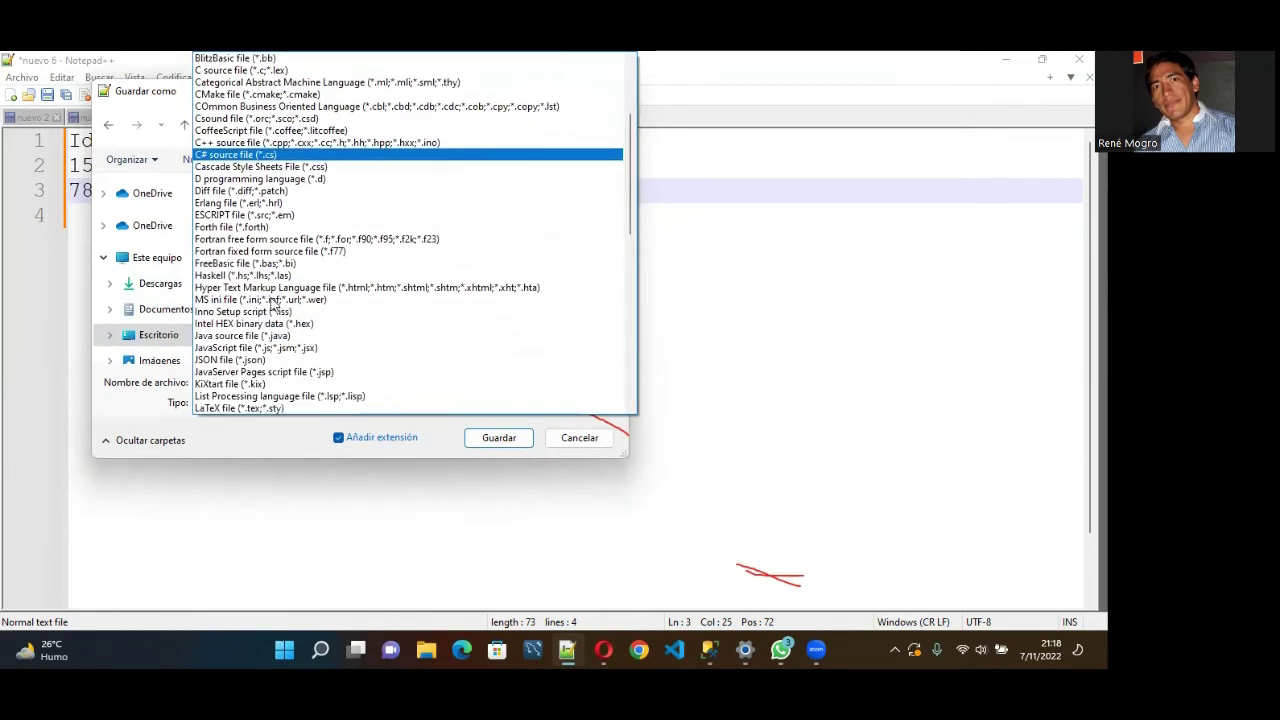
scroll(272, 303, up, 5)
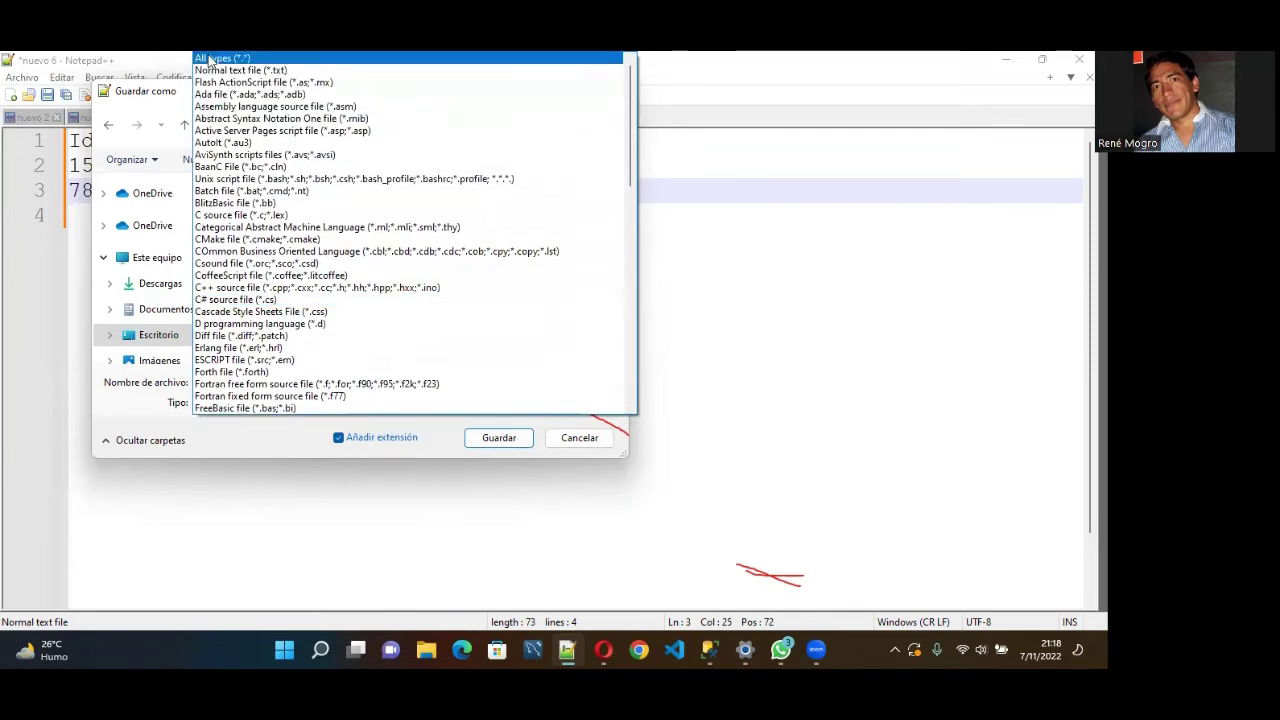
click(250, 60)
- Name the file "Libros.csv" and save it in the Escritorio folder
click(195, 382)
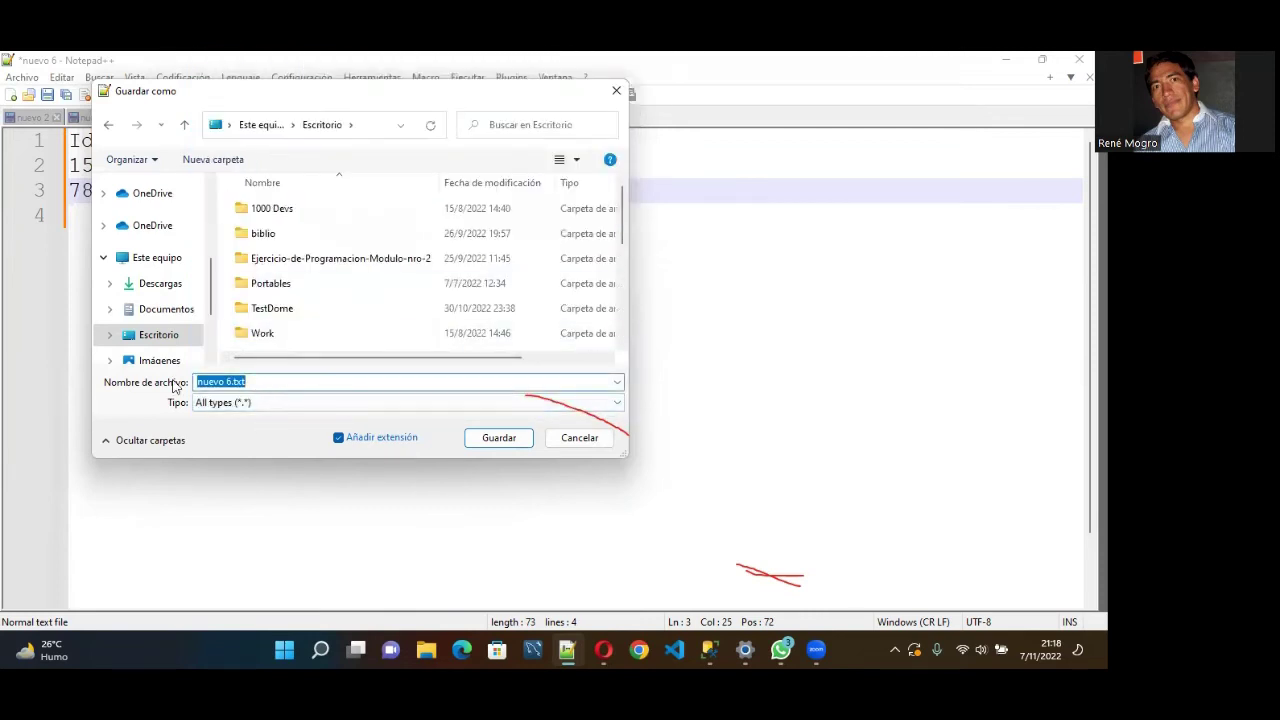
key(BackSpace)
text(Libros)
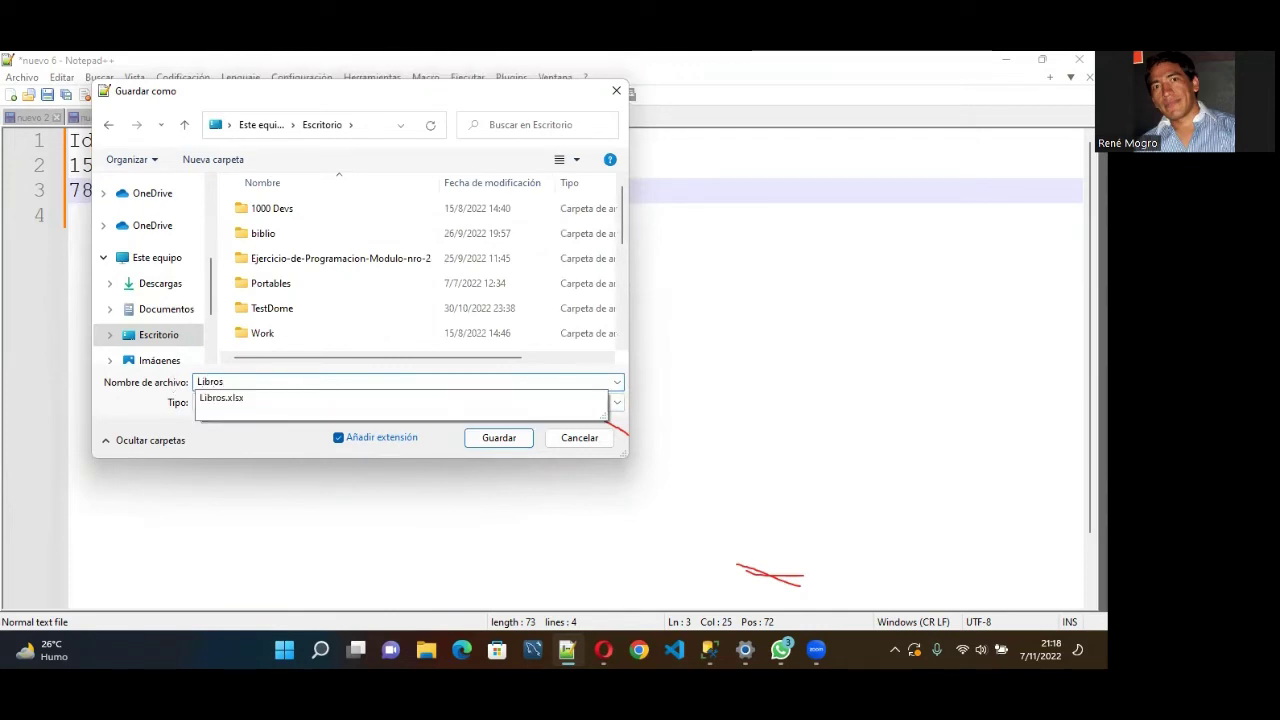
text(PRU)
key(BackSpace)
key(BackSpace)
key(BackSpace)
text(.csv)
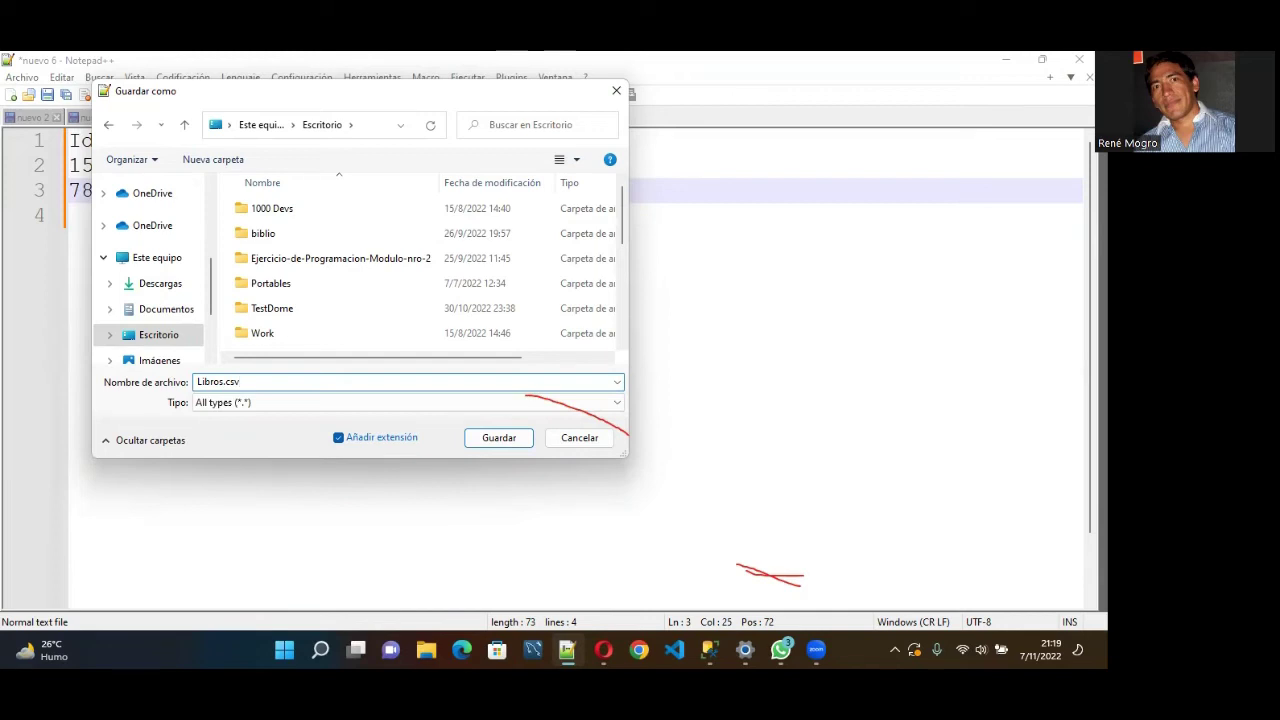
click(501, 439)
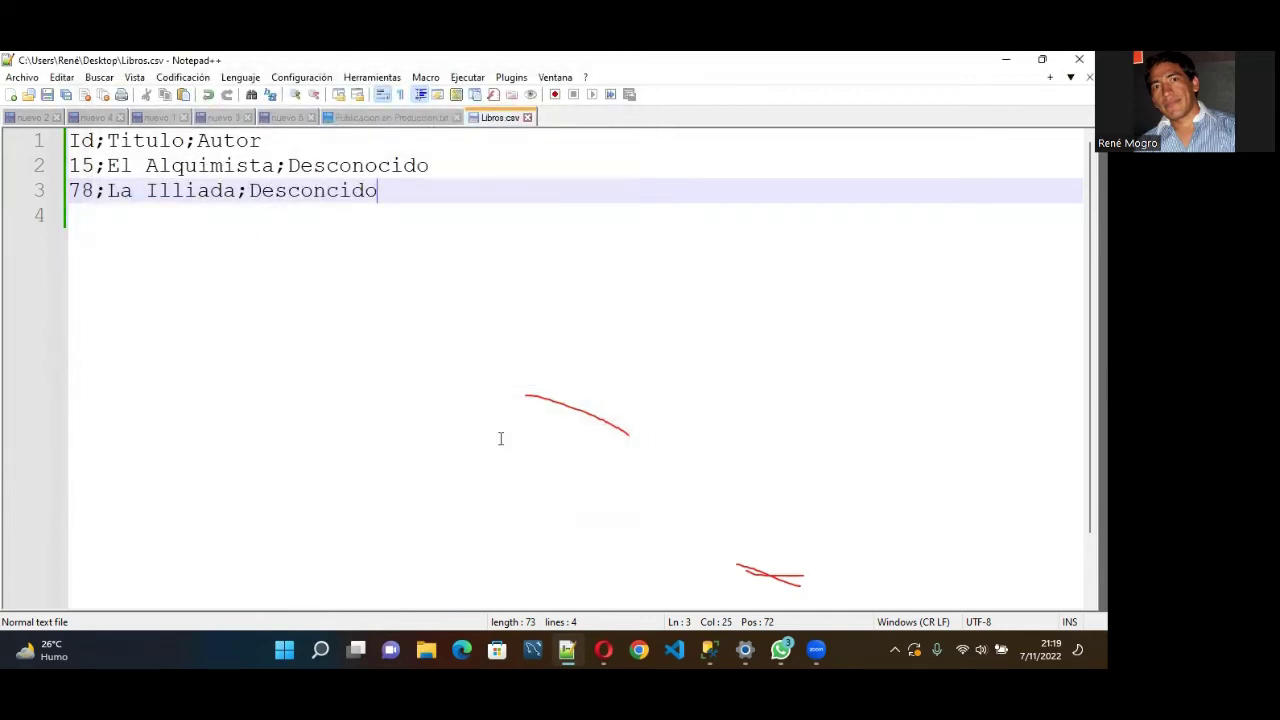
- Move the Libros.csv desktop file to an empty area of the desktop and open it in Excel, dismissing the Office licence notice
click(1006, 59)
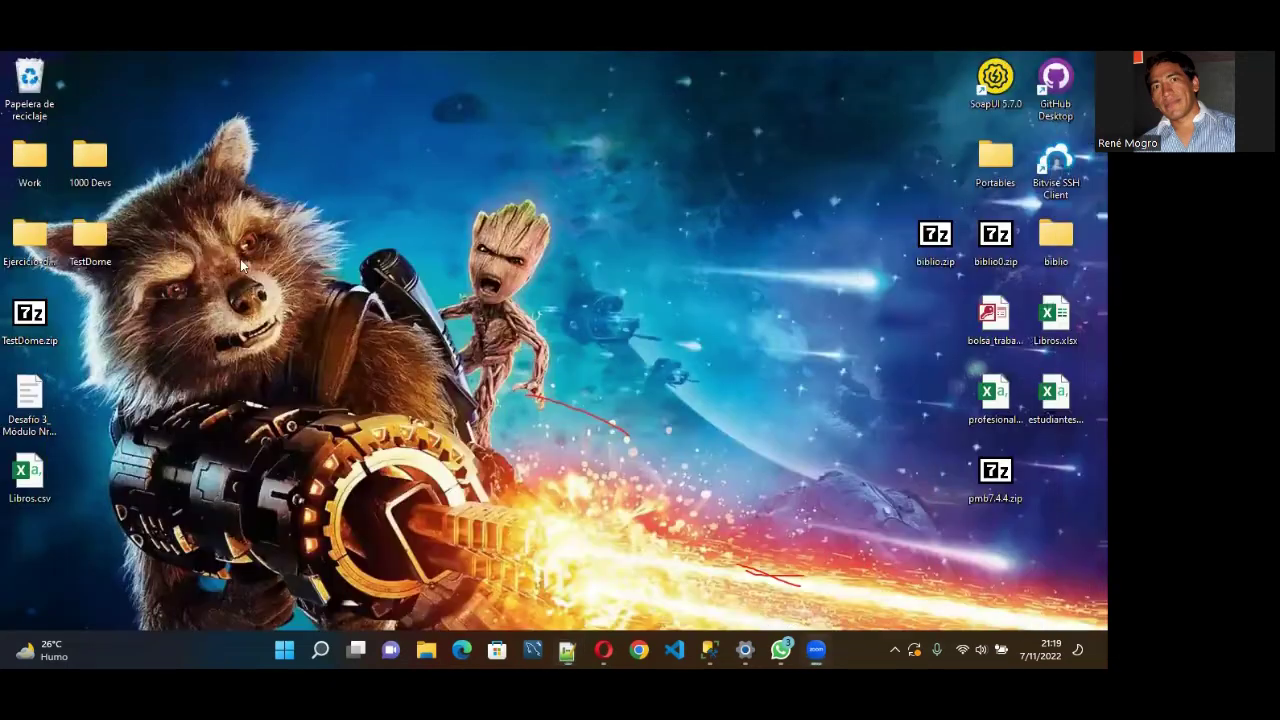
drag(30, 482, 390, 145)
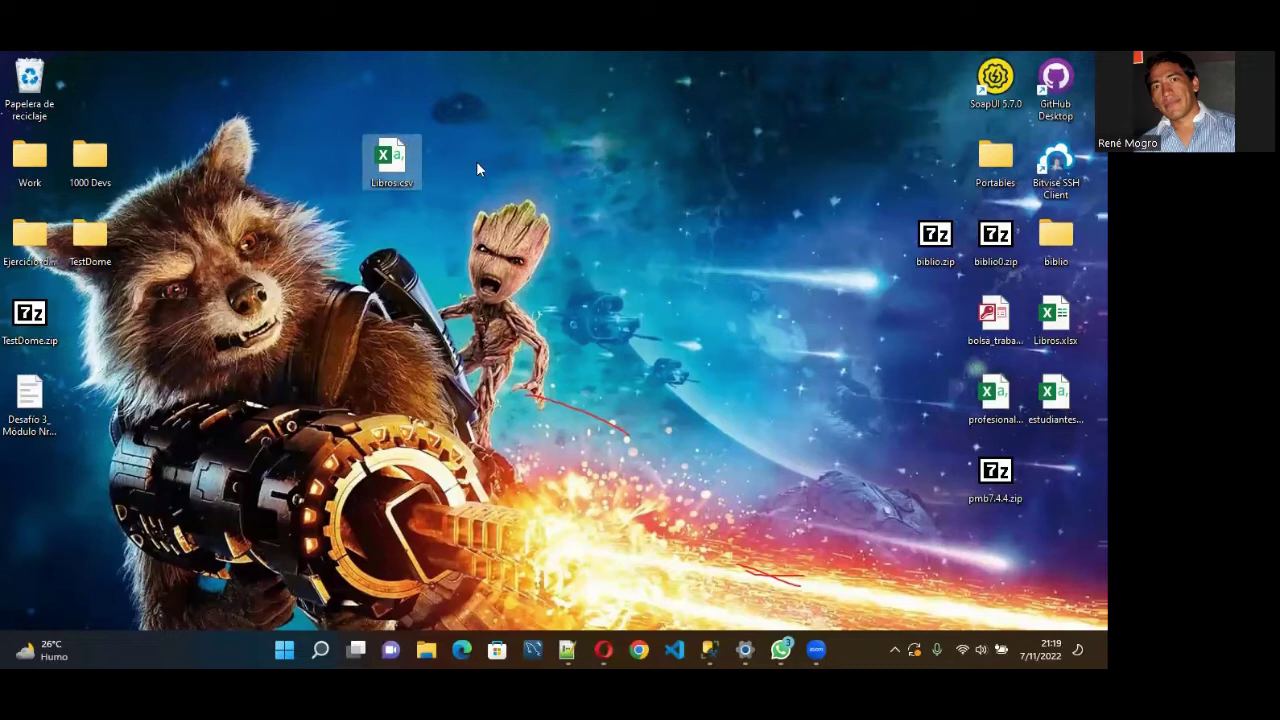
double_click(393, 167)
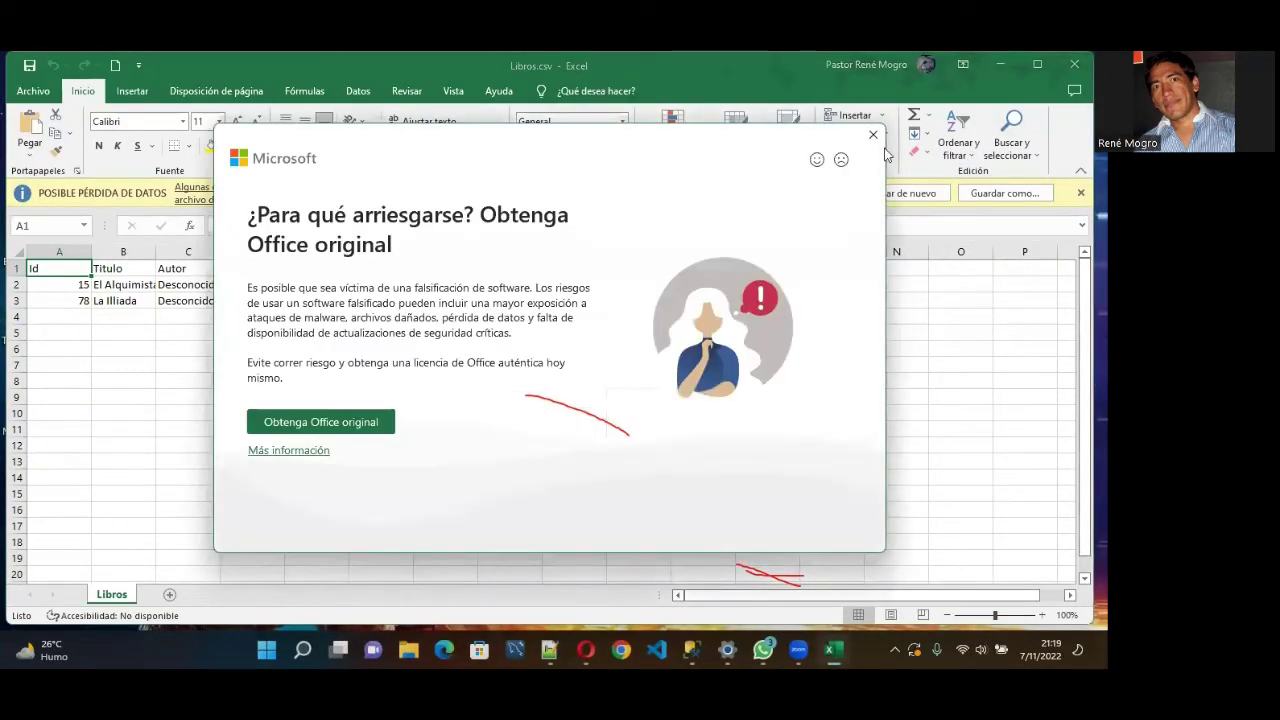
key(Escape)
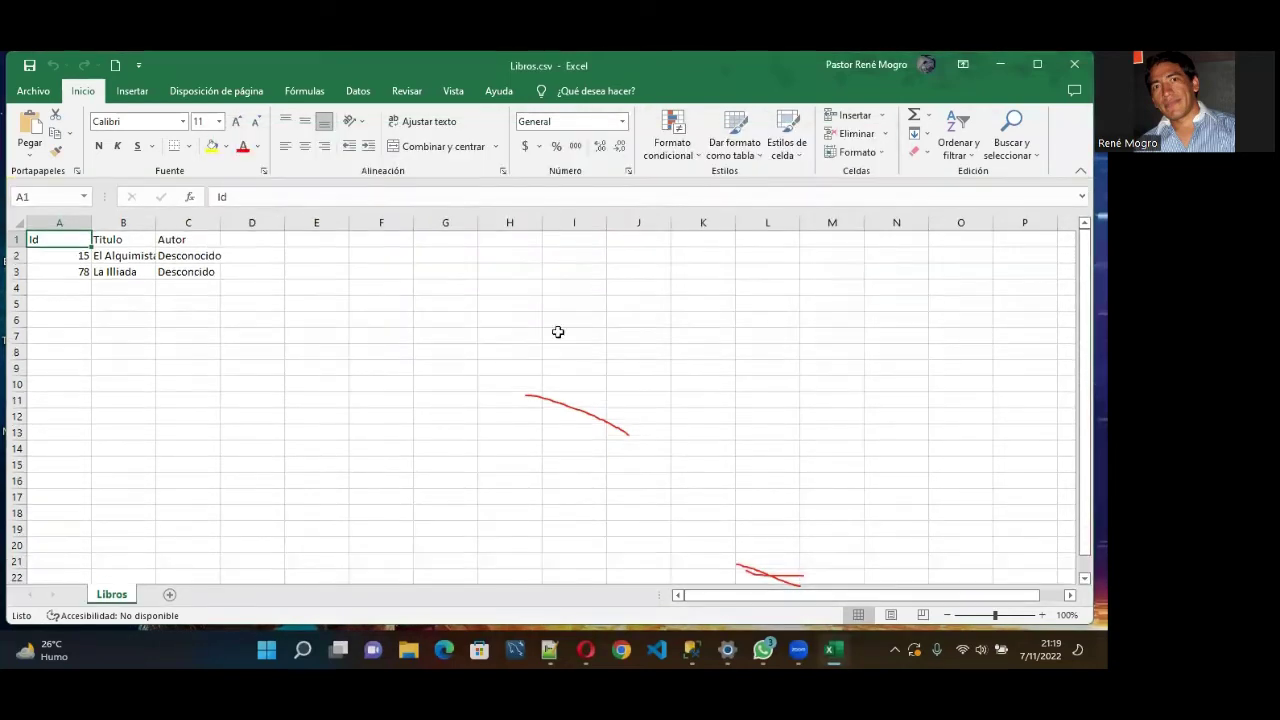
- Autofit the widths of the Titulo and Autor columns to their contents
double_click(156, 222)
double_click(226, 222)
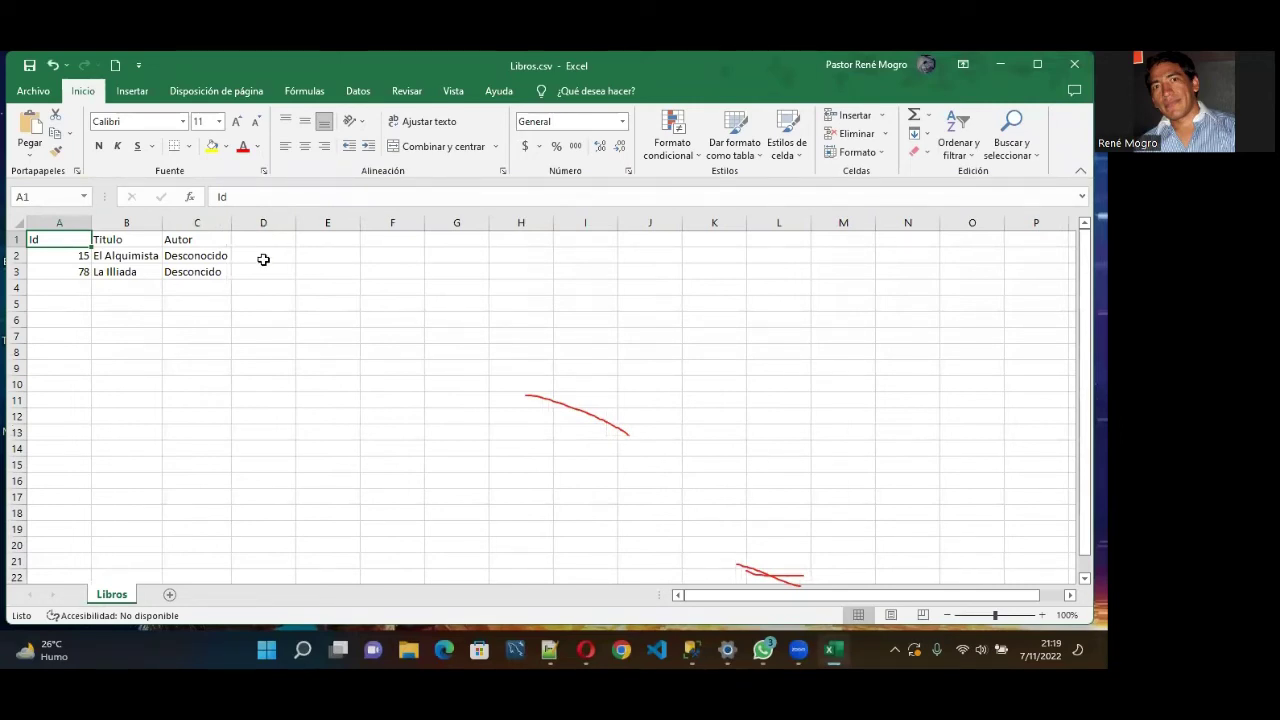
click(234, 321)
- Examine the Id, Titulo and Autor headers and the cells of the two book records beneath them
drag(46, 240, 213, 236)
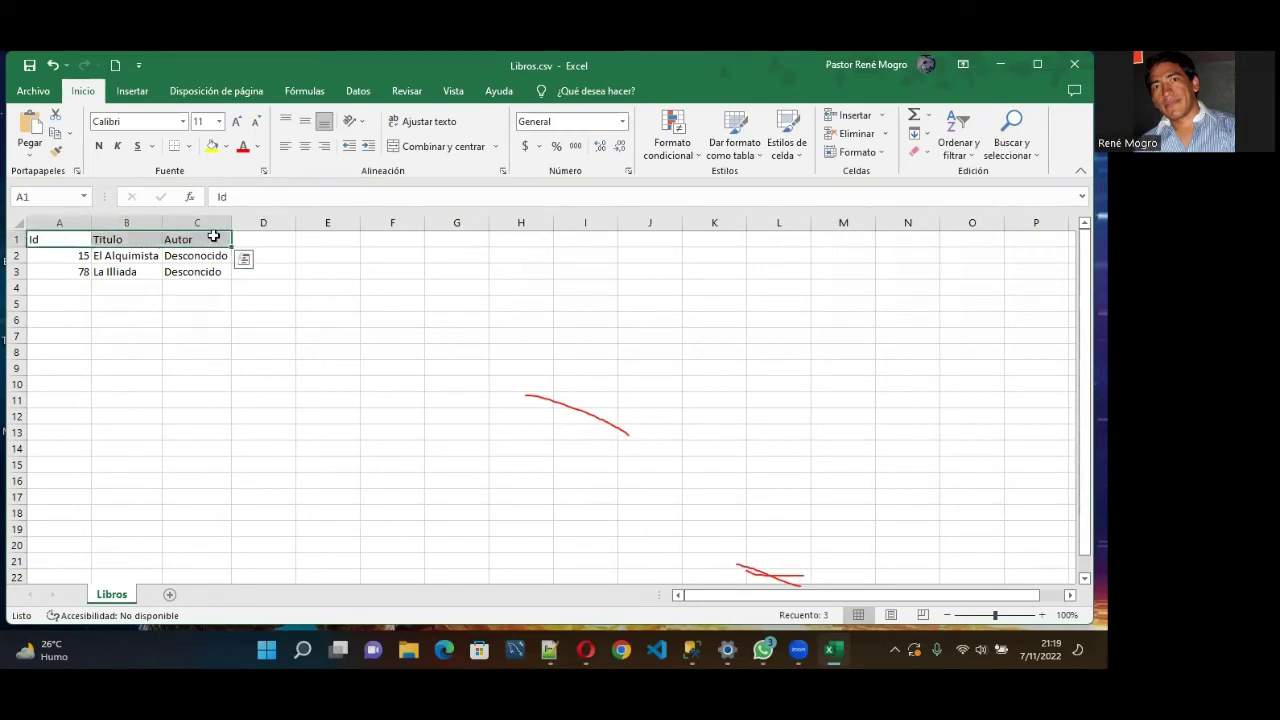
click(112, 272)
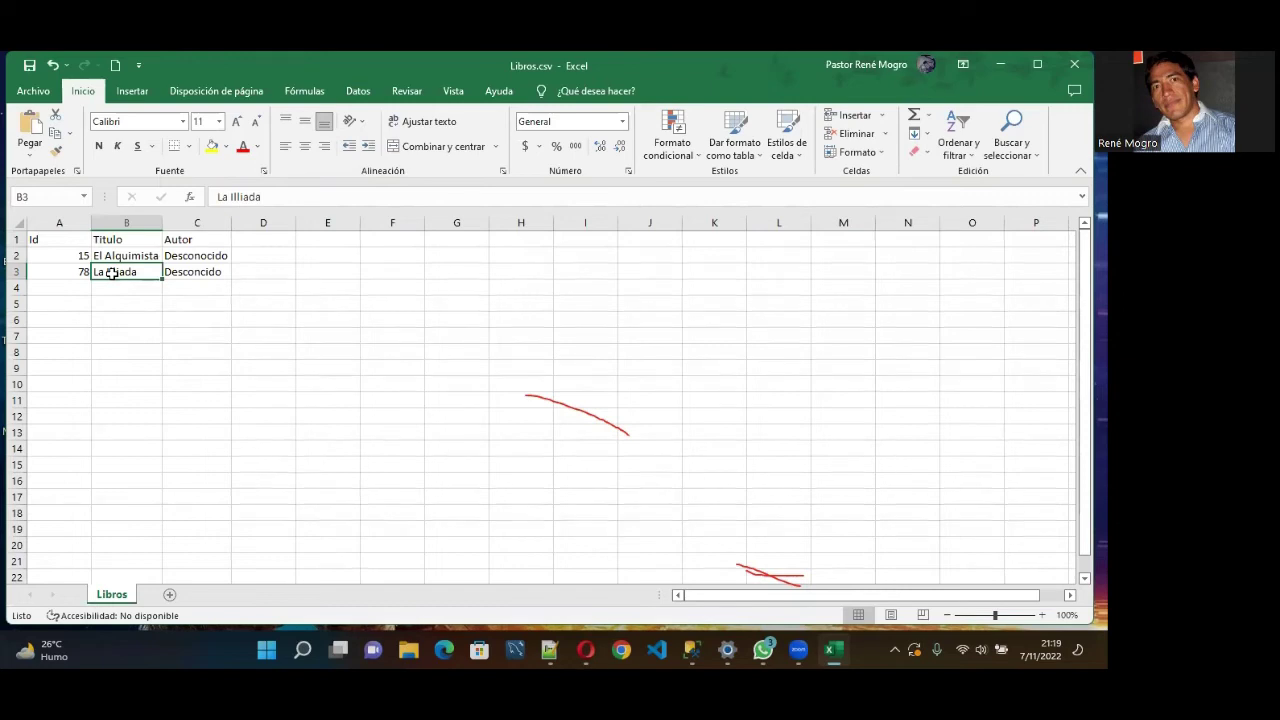
click(221, 401)
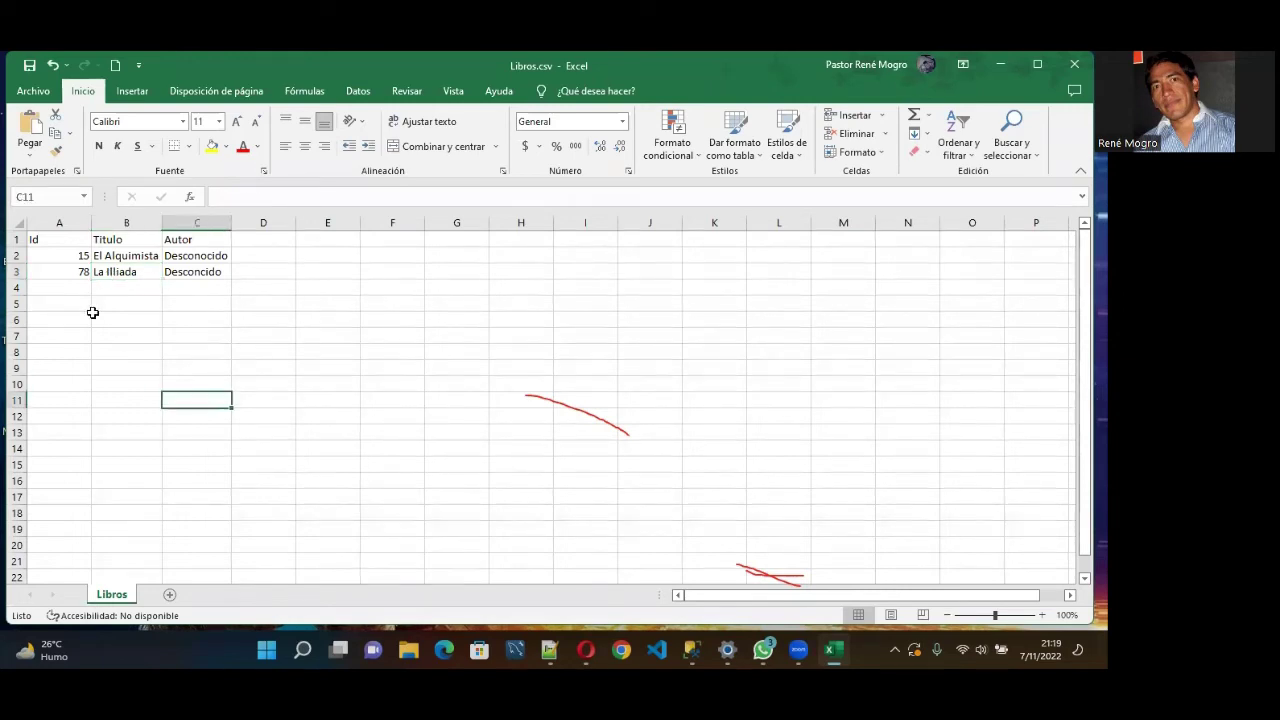
click(68, 256)
click(126, 256)
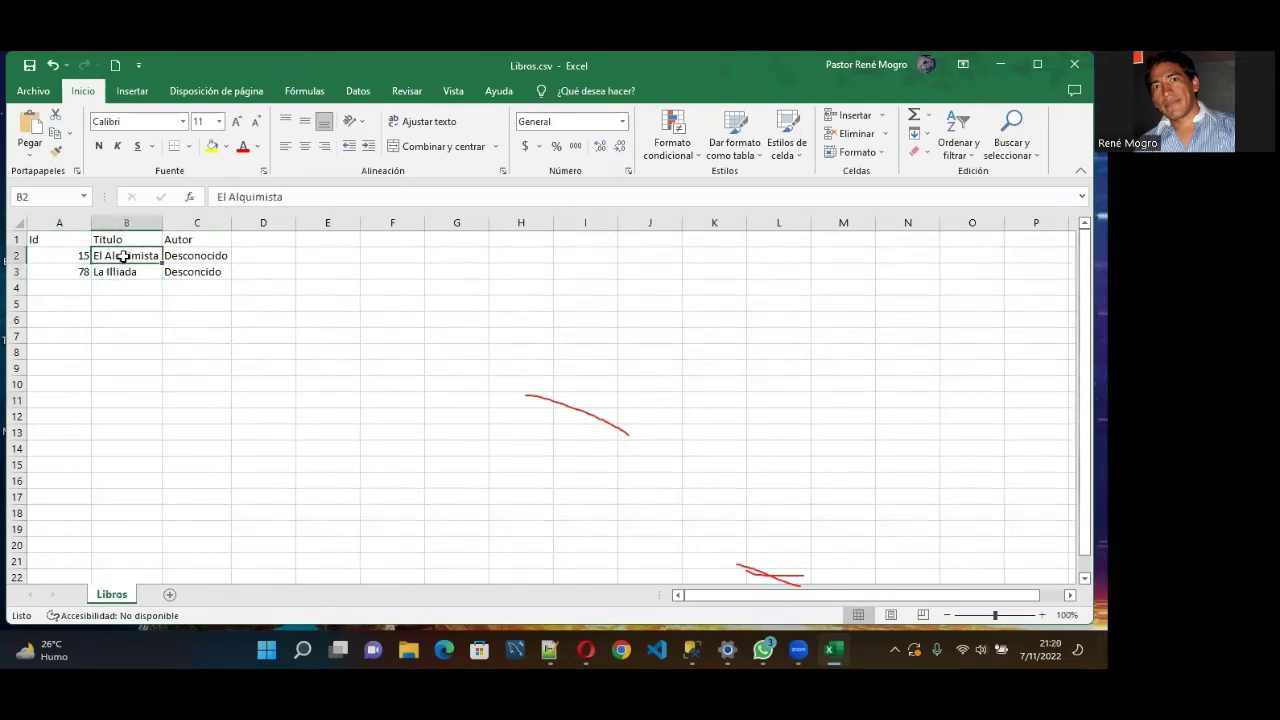
click(198, 255)
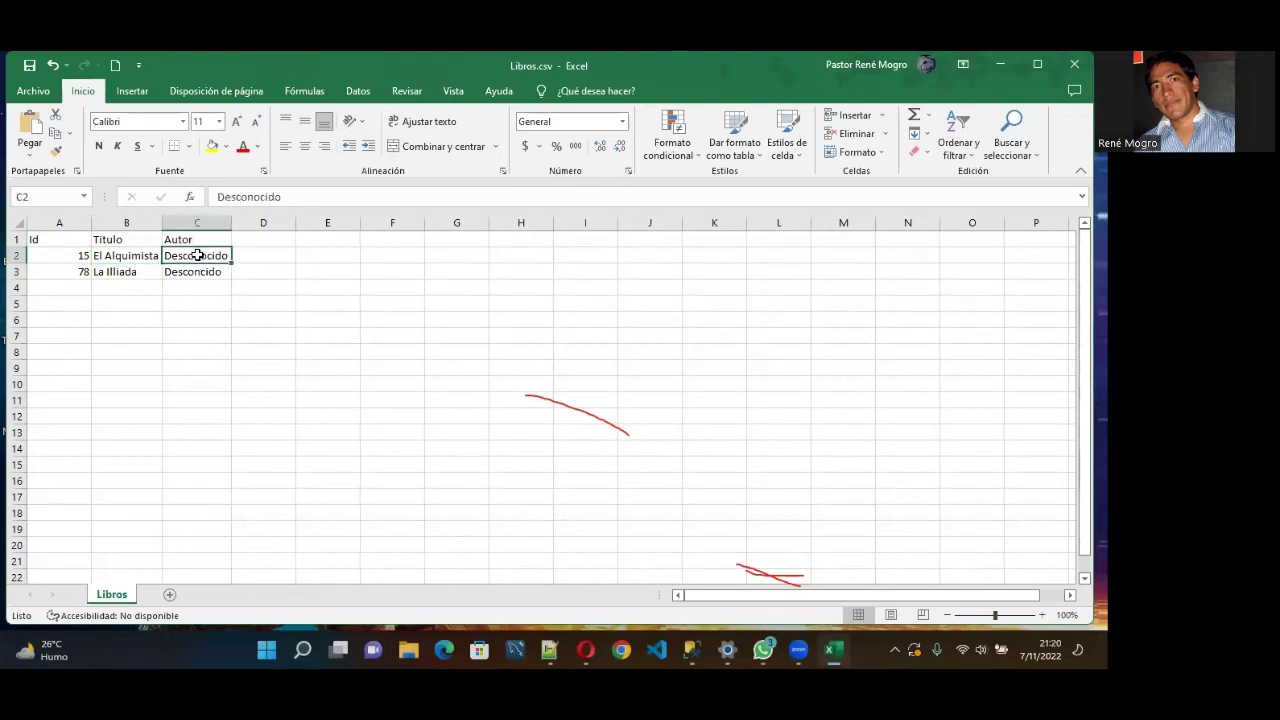
click(47, 272)
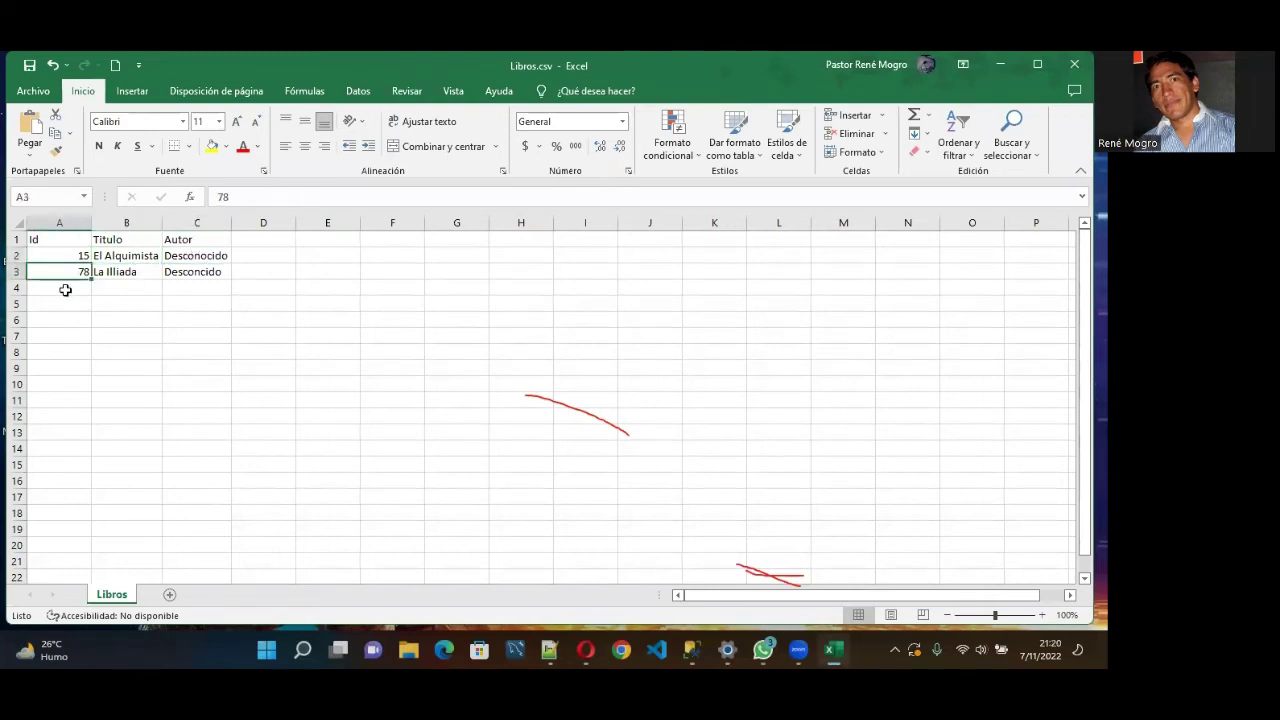
click(126, 271)
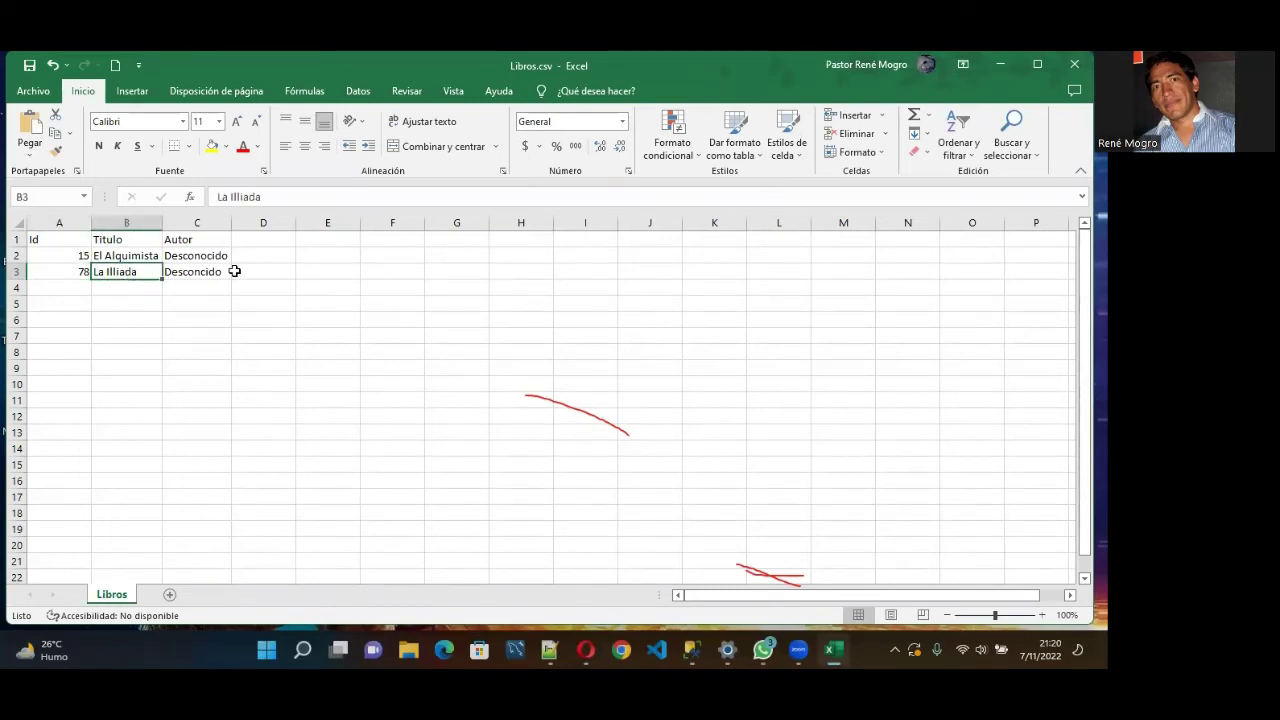
click(202, 271)
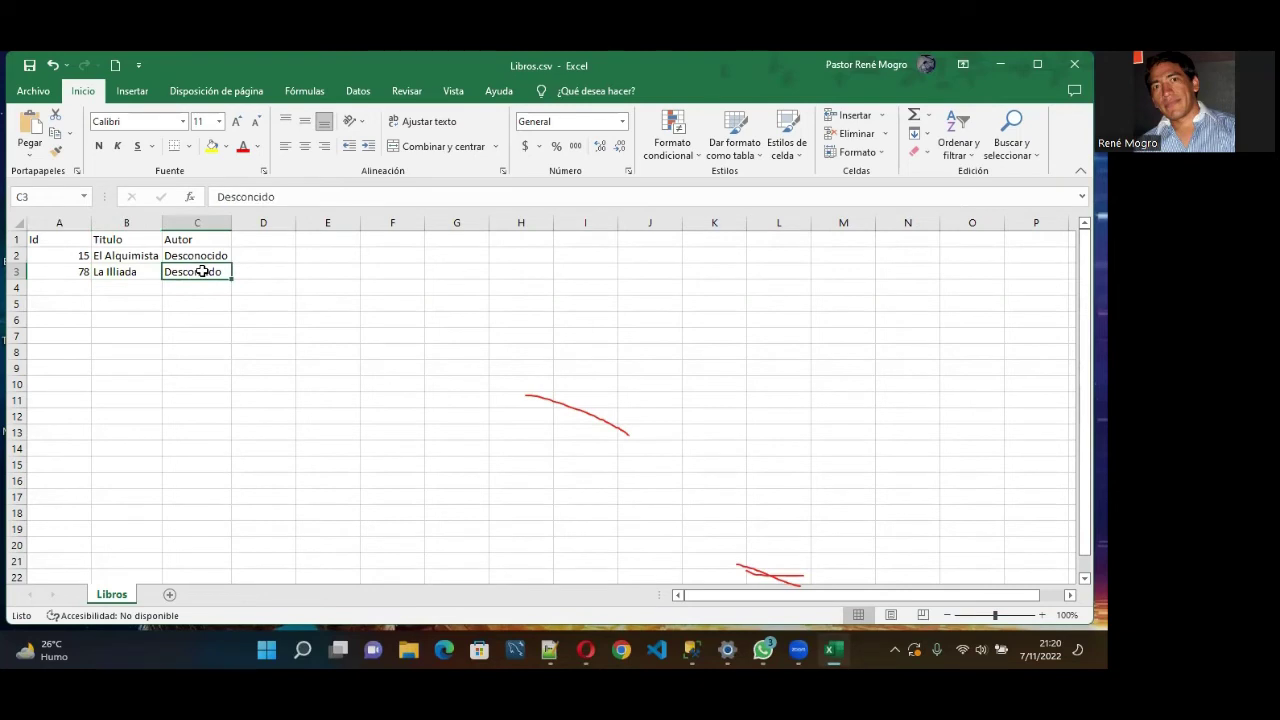
drag(40, 251, 170, 271)
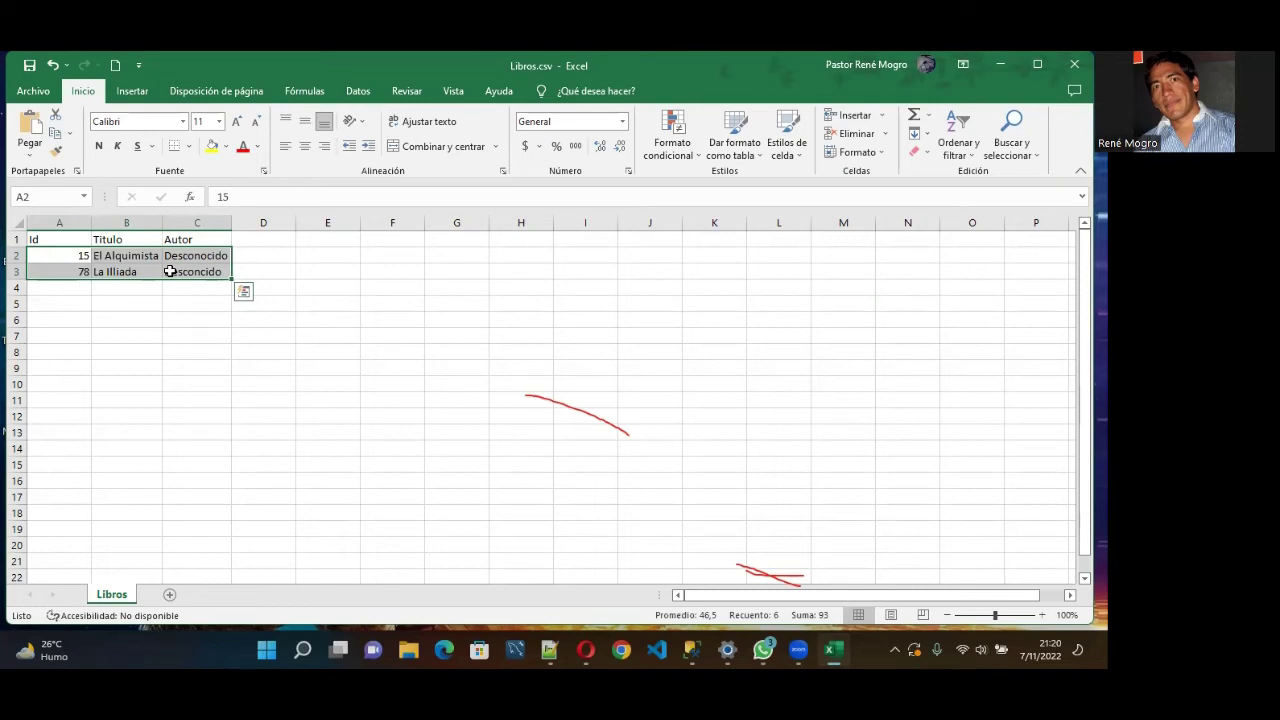
key(Escape)
- Switch to Libros.csv in Notepad++ and highlight the semicolon separating Id from Titulo in the header line
click(549, 650)
click(197, 141)
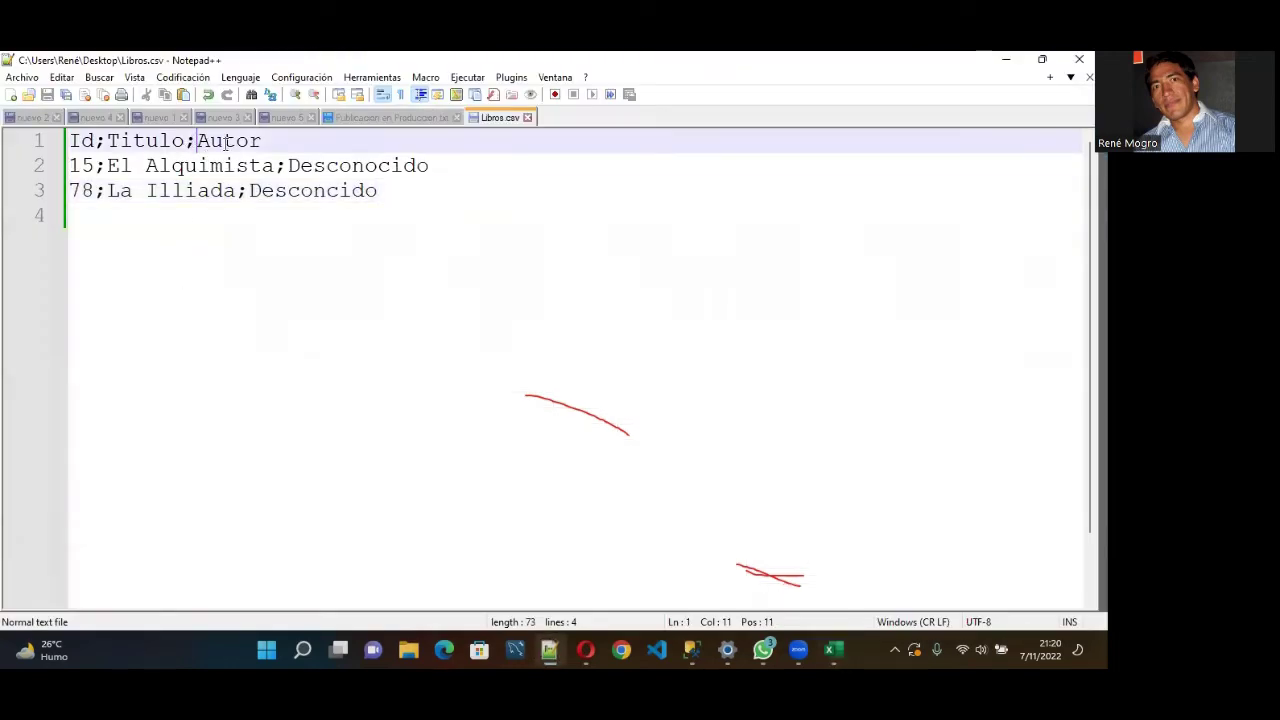
drag(106, 141, 96, 141)
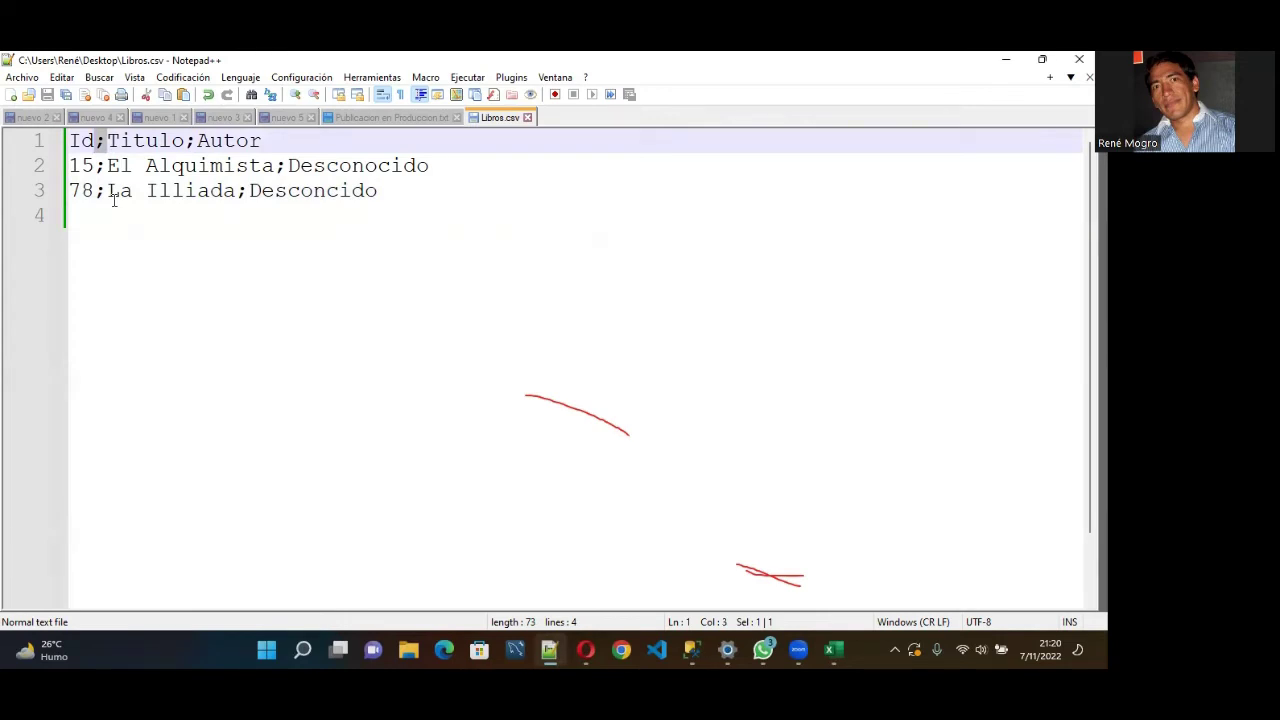
click(97, 141)
- Try replacing the semicolon after "Id" in the header and after "15" in the first record with a comma
click(108, 141)
key(BackSpace)
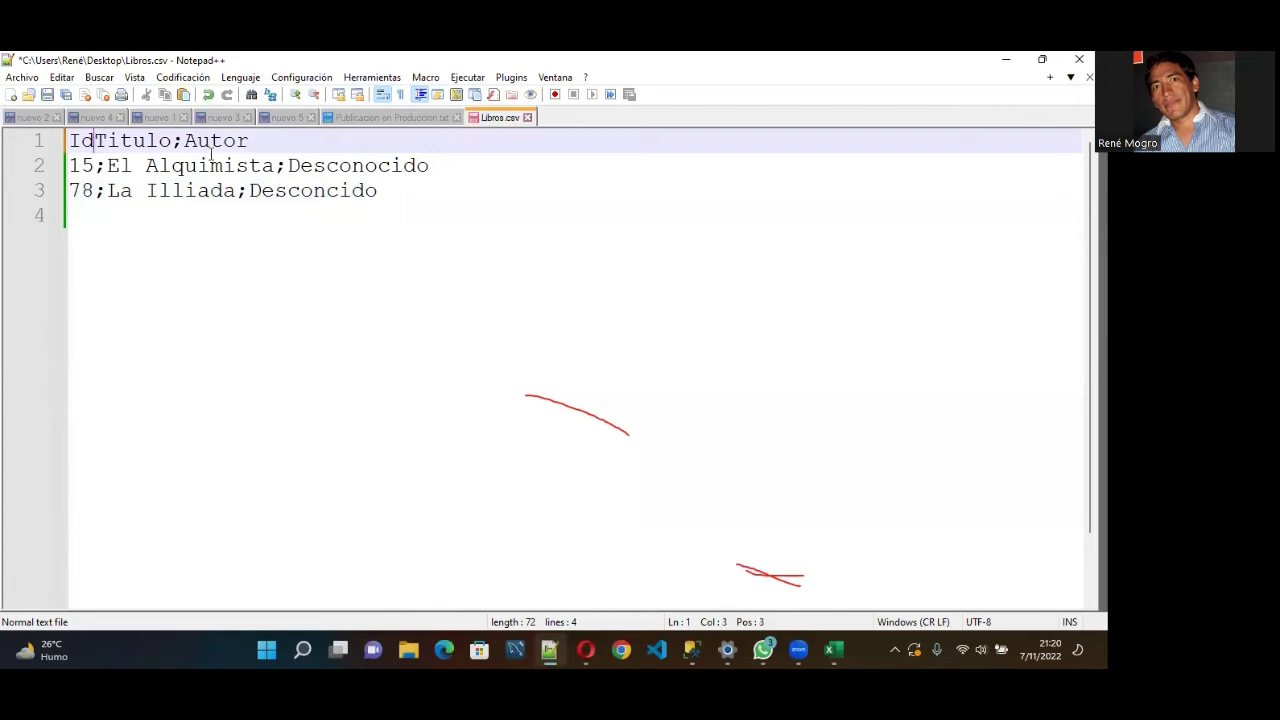
text(,)
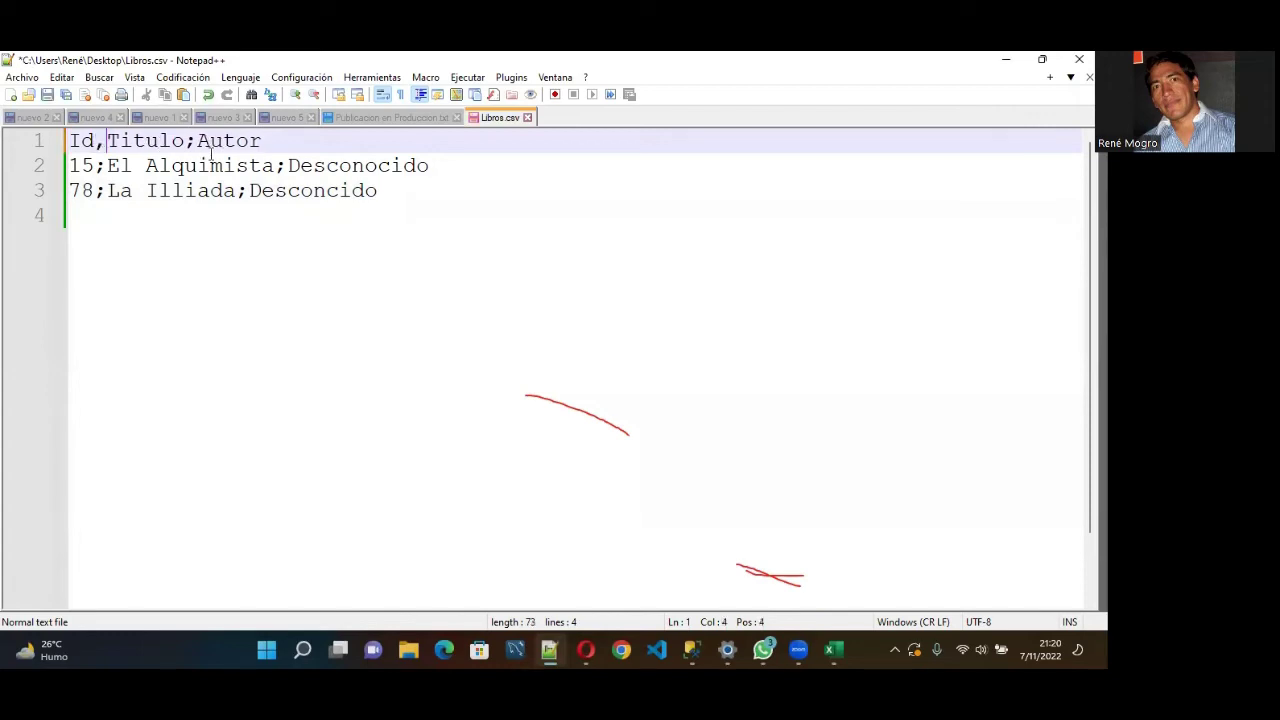
click(108, 166)
key(BackSpace)
text(,)
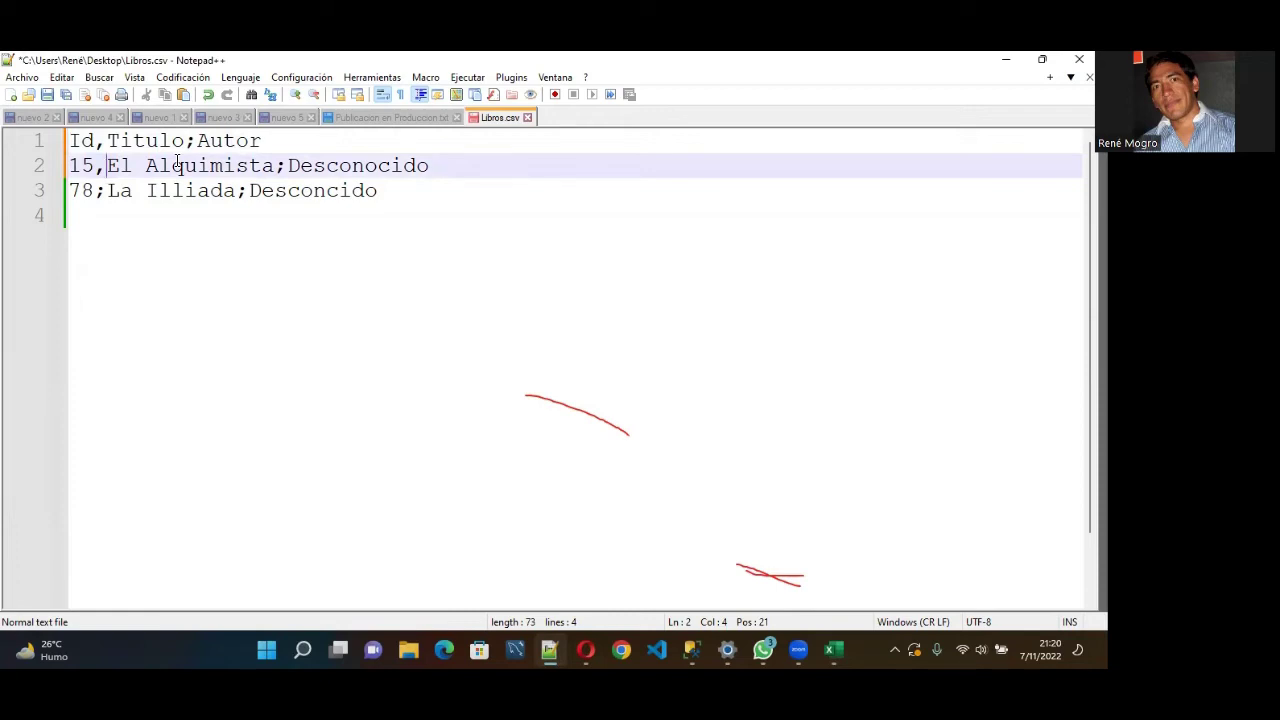
- Undo the comma replacements in the header line and the first record
key(ctrl+z)
key(ctrl+z)
key(ctrl+z)
key(ctrl+z)
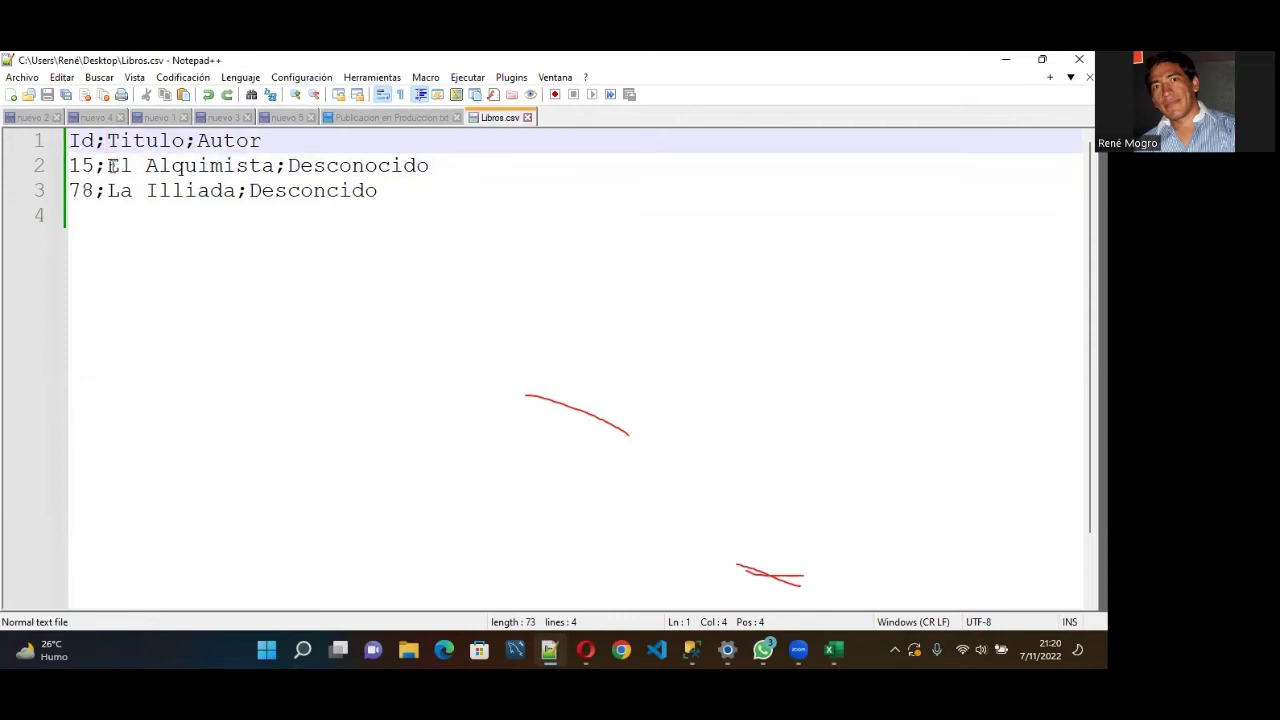
- Insert a comma and a space at the end of the title "El Alquimista", before the semicolon
drag(108, 166, 278, 157)
click(278, 157)
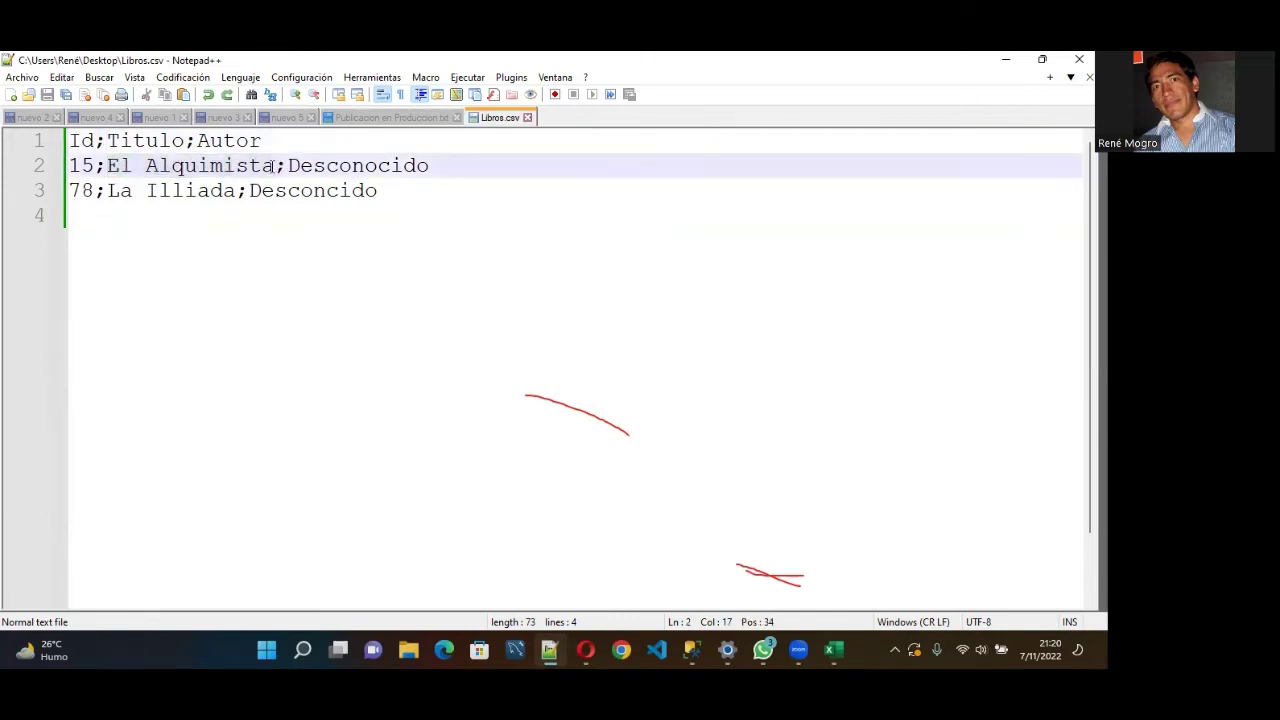
text(, )
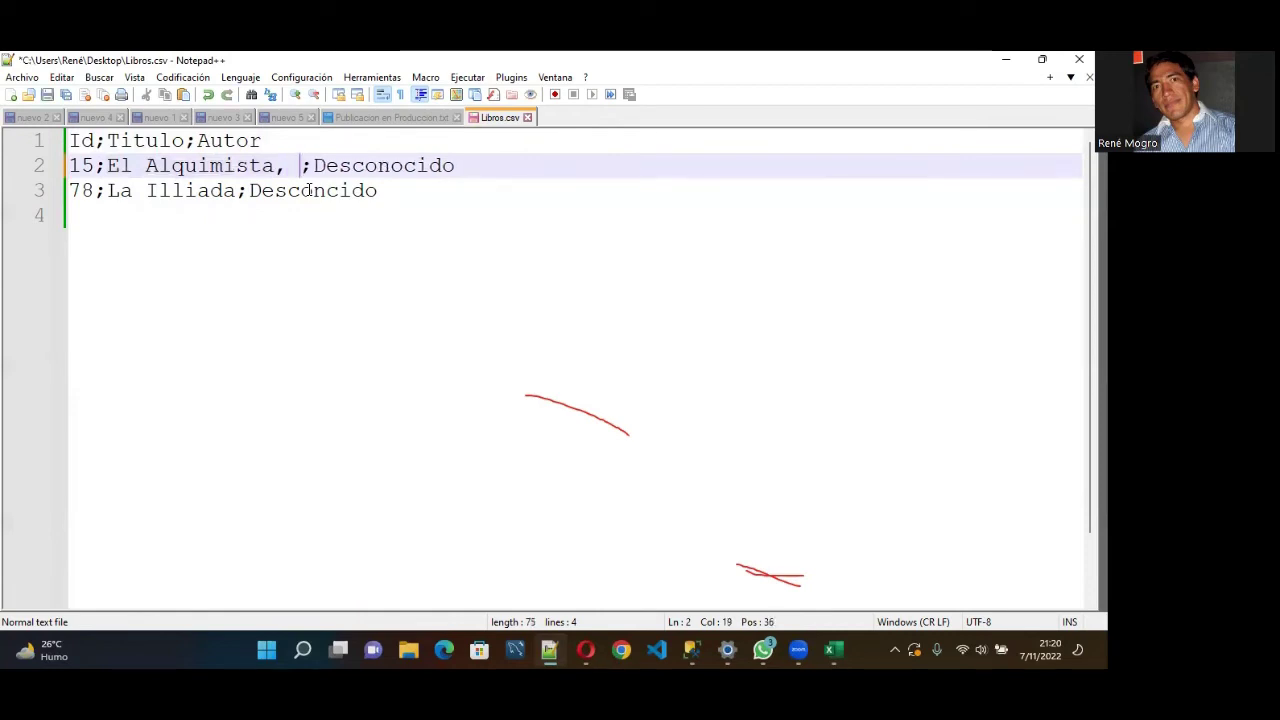
text(dede)
key(BackSpace)
key(BackSpace)
key(BackSpace)
key(BackSpace)
key(BackSpace)
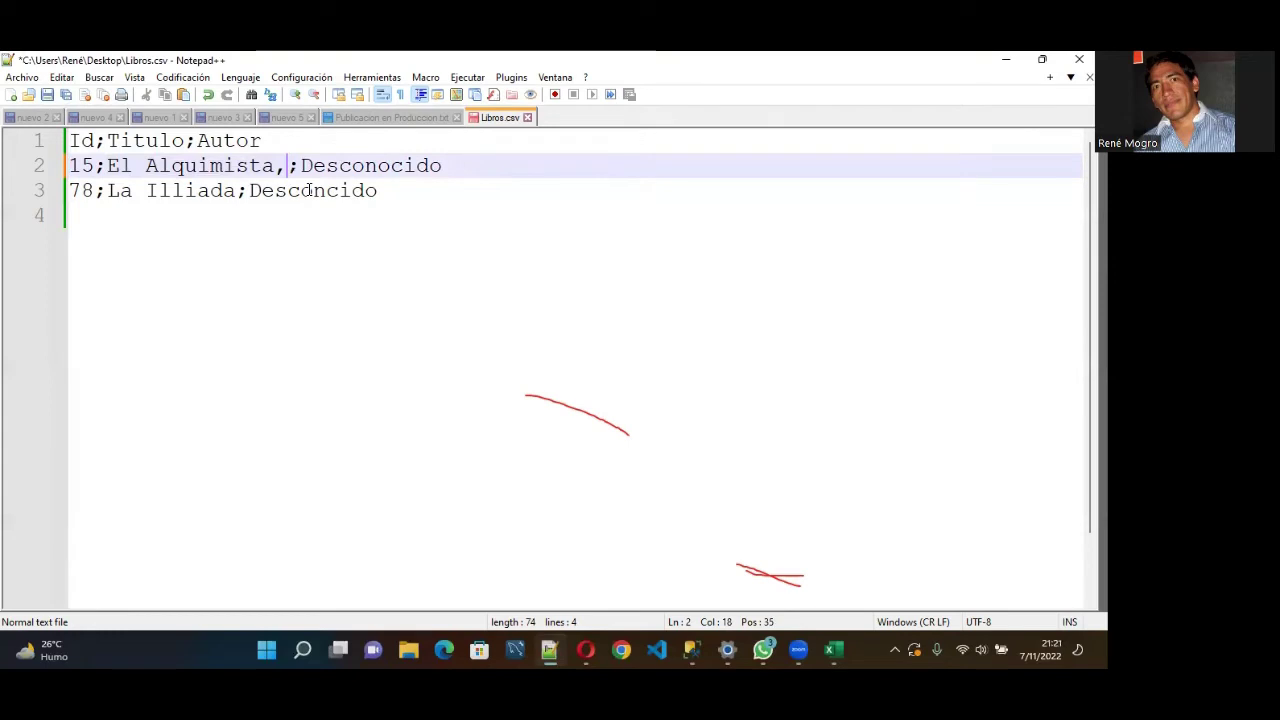
text(CApitu)
key(BackSpace)
key(BackSpace)
key(BackSpace)
key(BackSpace)
key(BackSpace)
key(BackSpace)
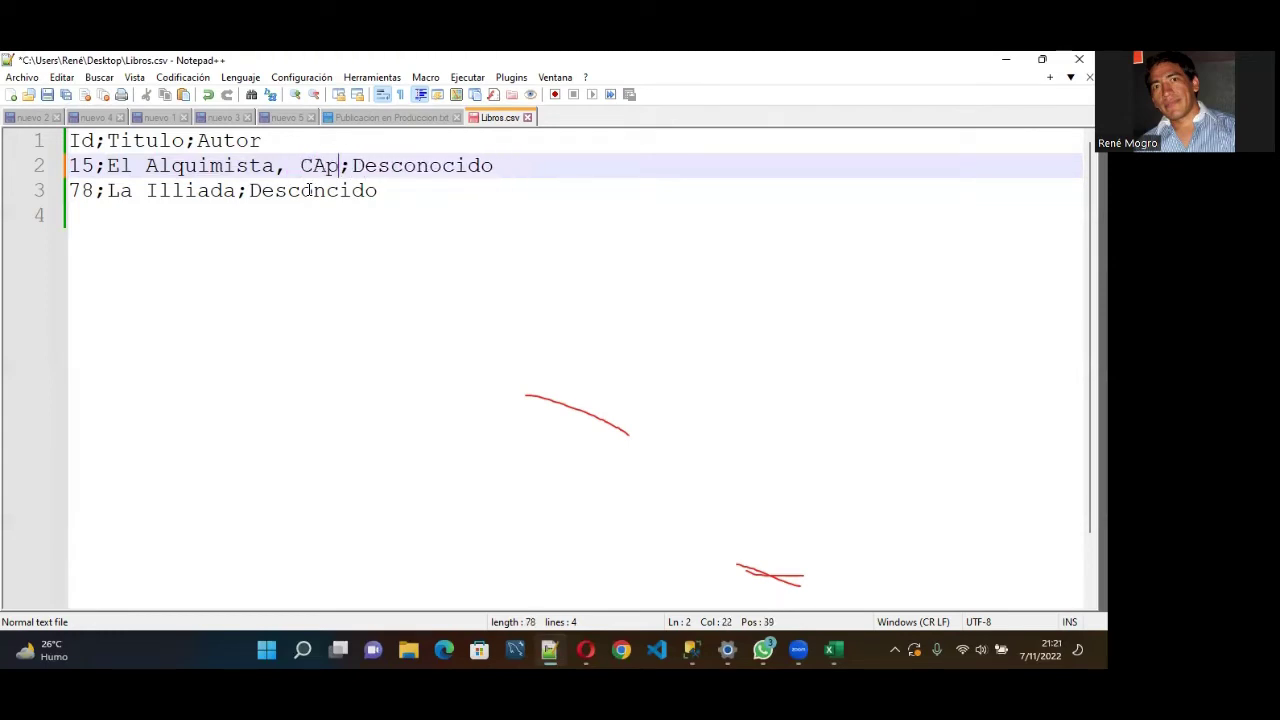
- Complete the first record's title as "El Alquimista, Reversionado"
text(Reversio)
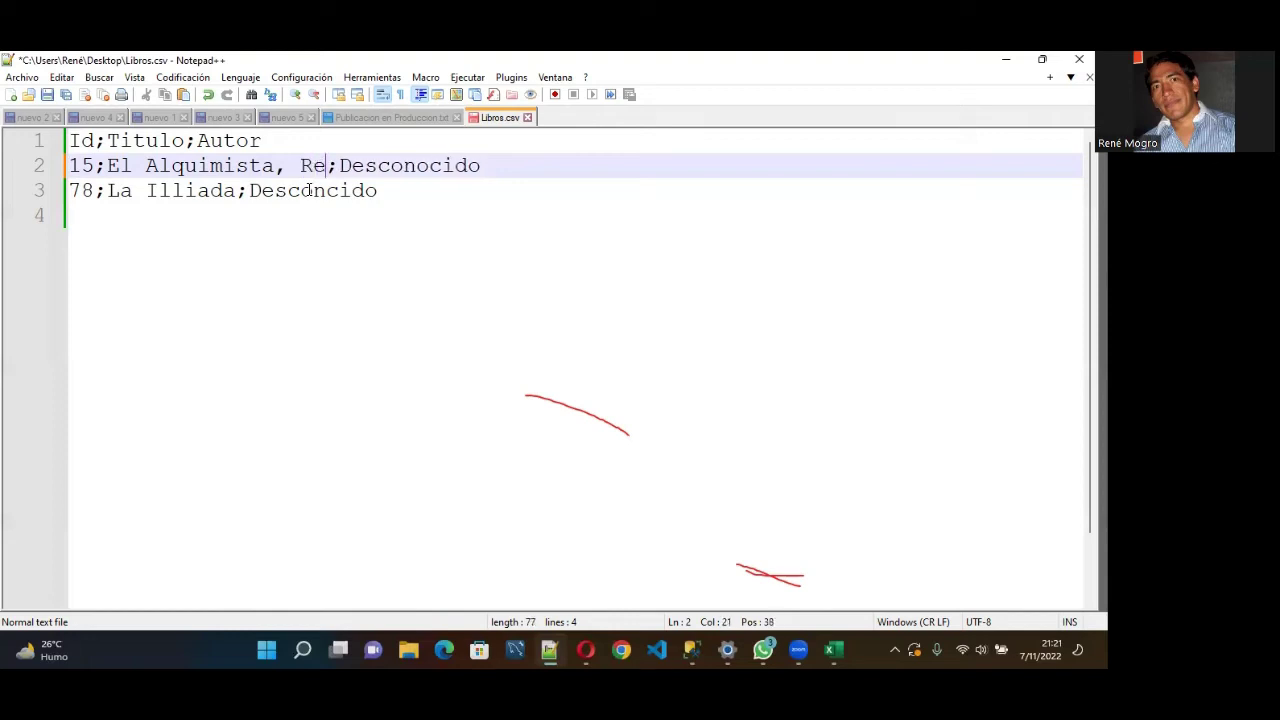
text(nado)
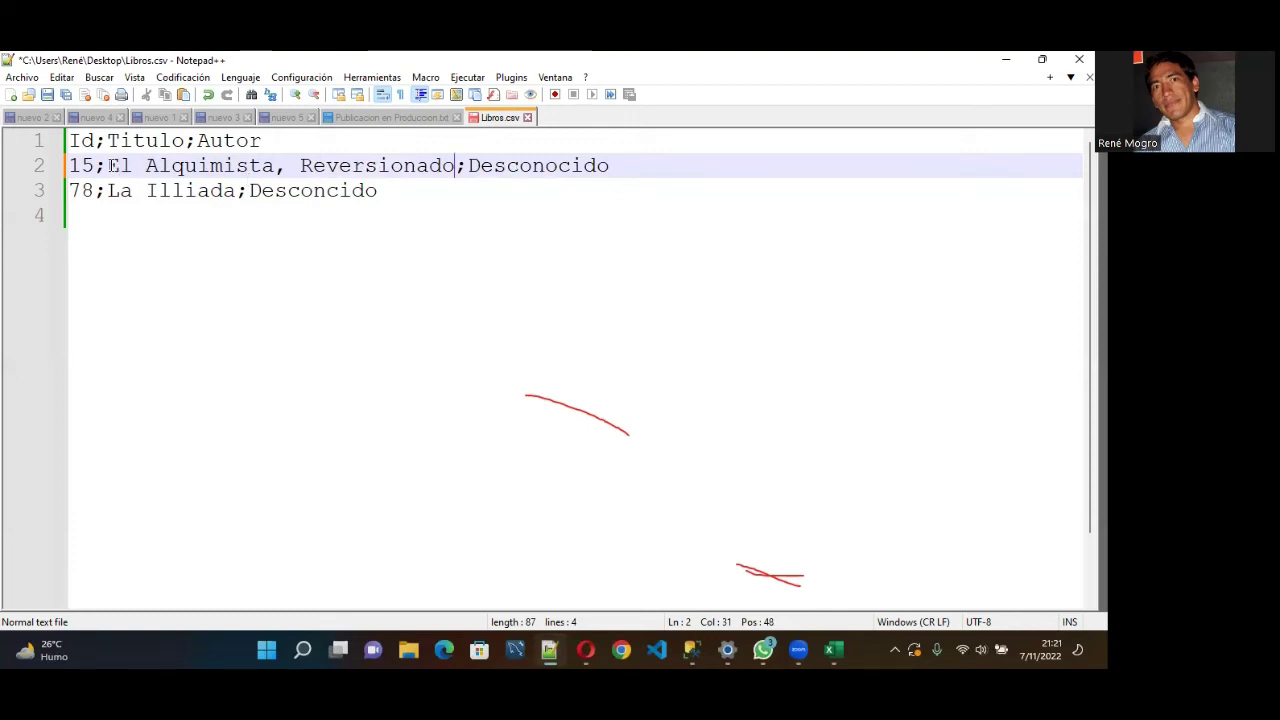
- Replace the semicolon between "Id" and "Titulo" in the header line with a comma
click(107, 141)
key(BackSpace)
text(,)
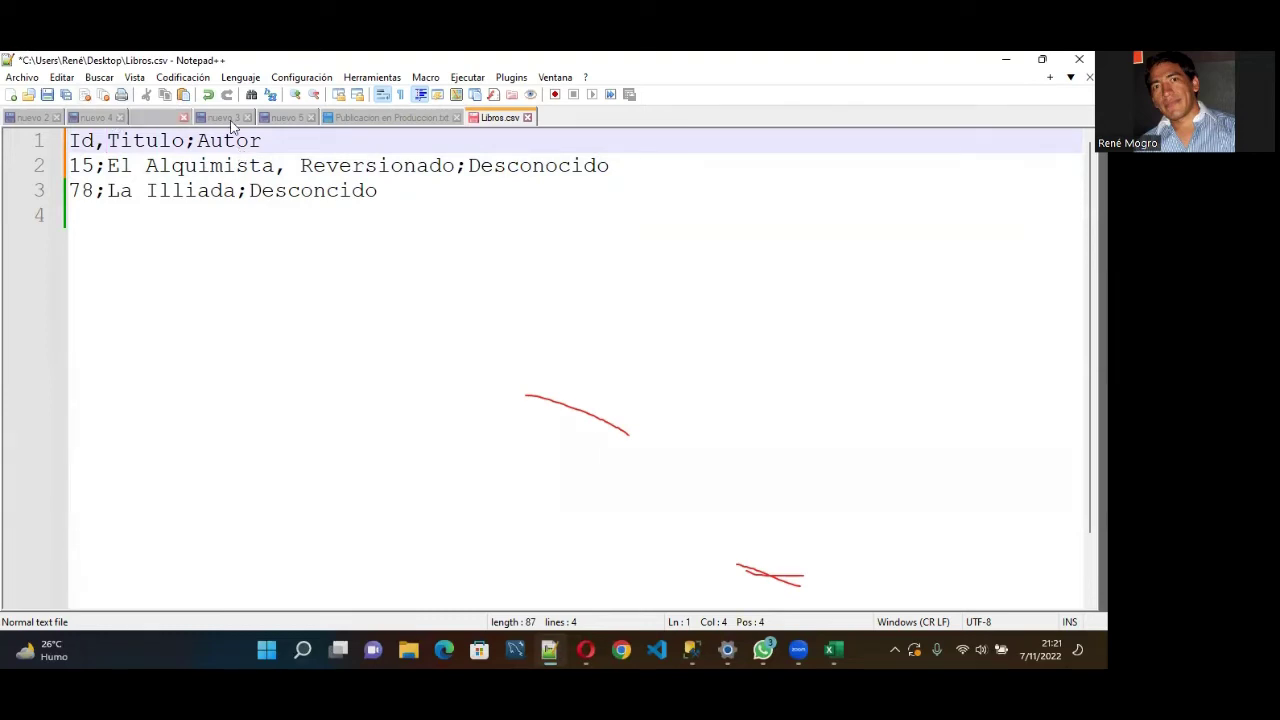
- Replace the comma between "El Alquimista" and "Reversionado" in the first record's title with a semicolon
drag(108, 166, 459, 165)
key(Left)
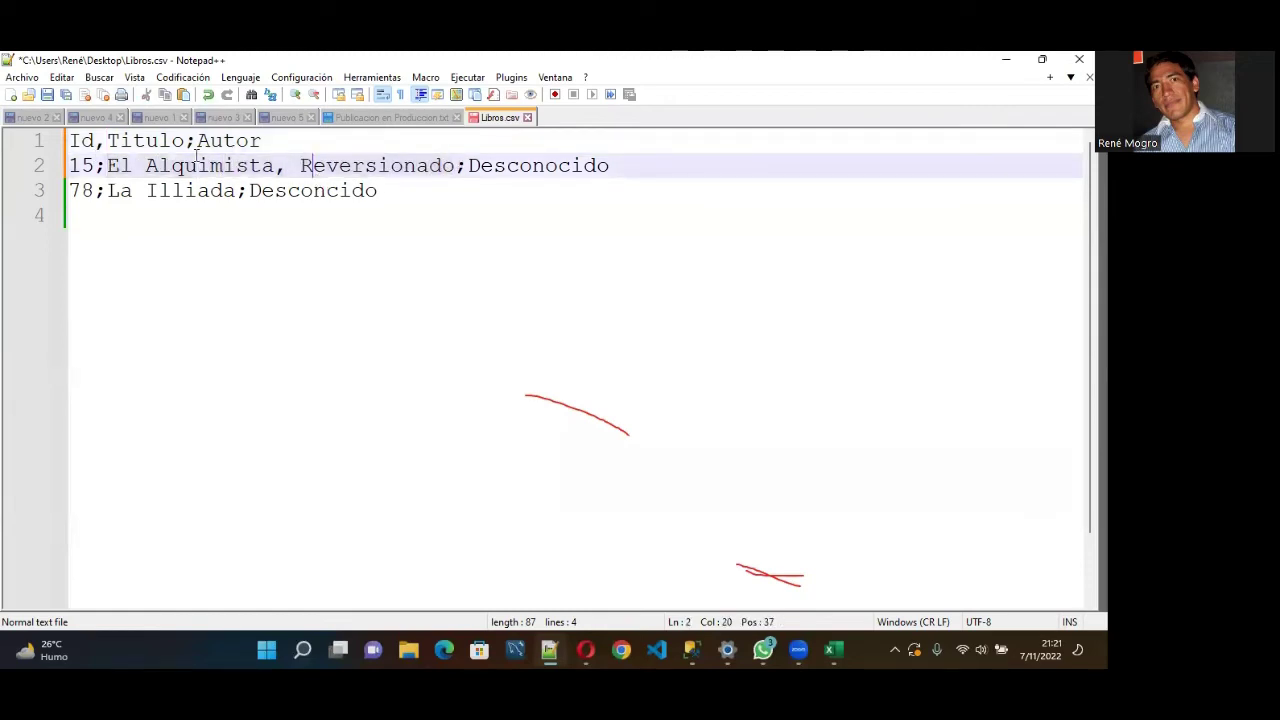
key(shift+Right)
drag(107, 166, 456, 166)
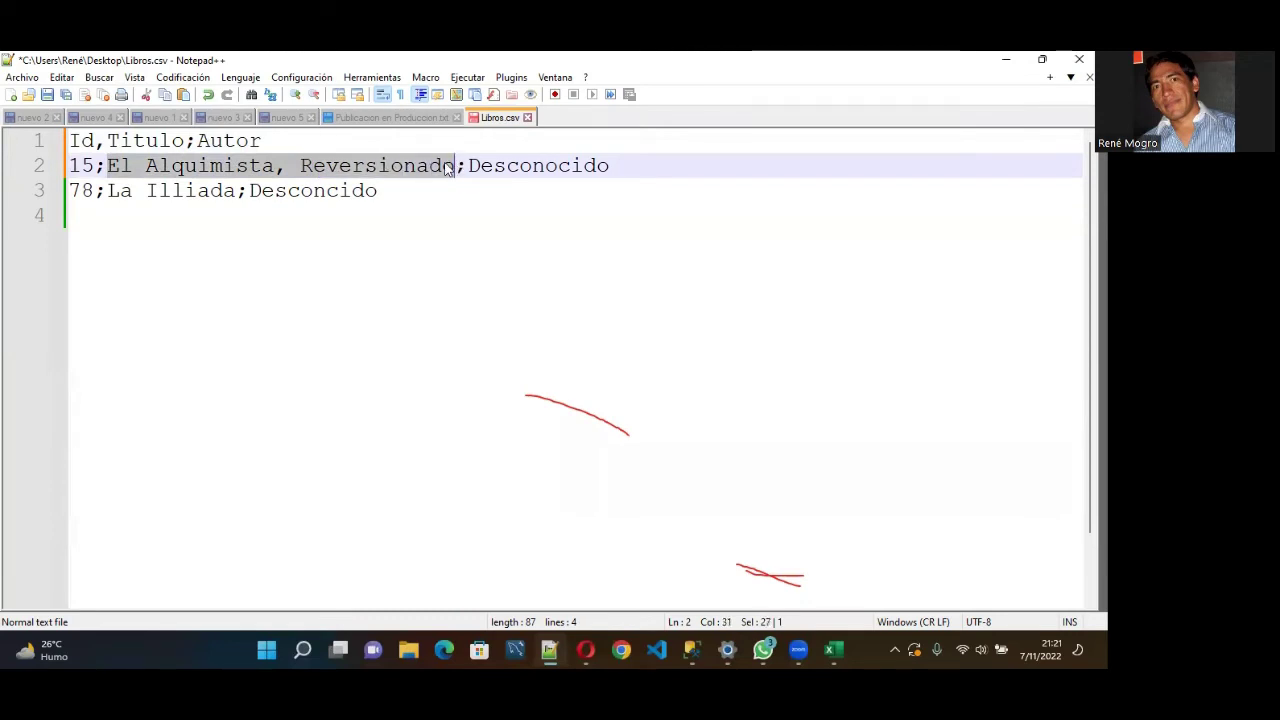
click(274, 167)
drag(276, 167, 287, 172)
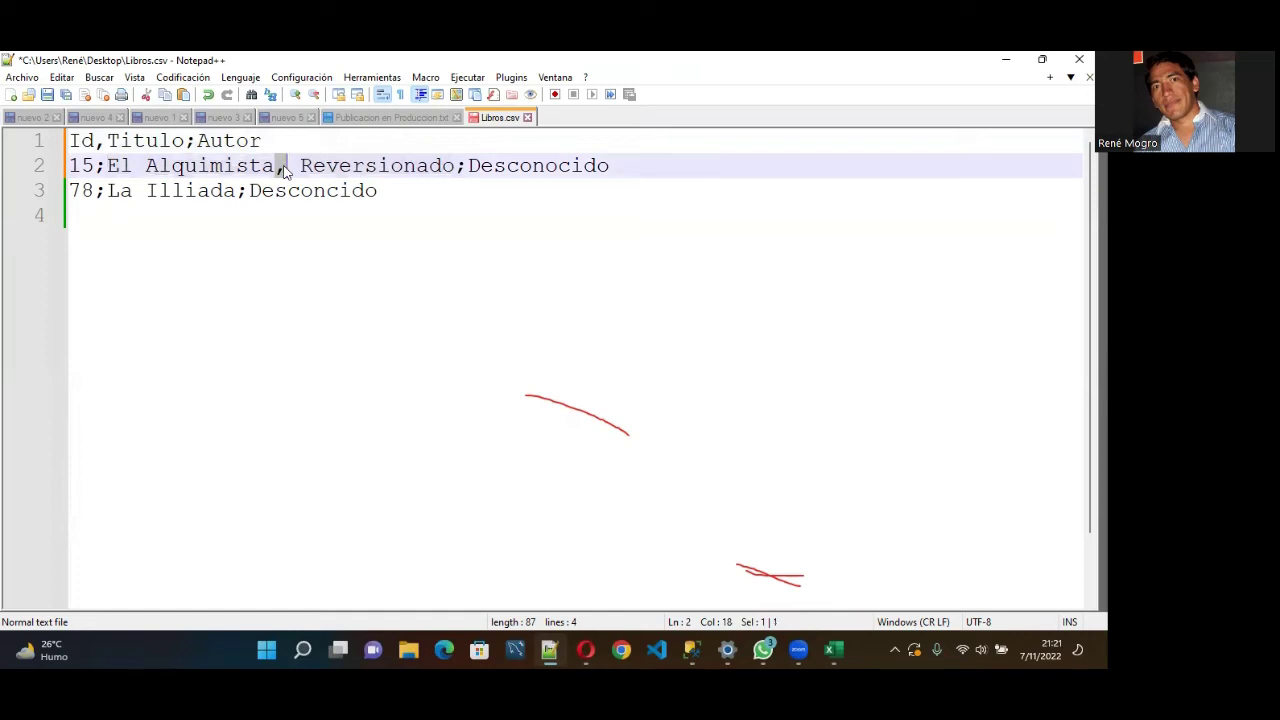
click(287, 168)
key(BackSpace)
text(;)
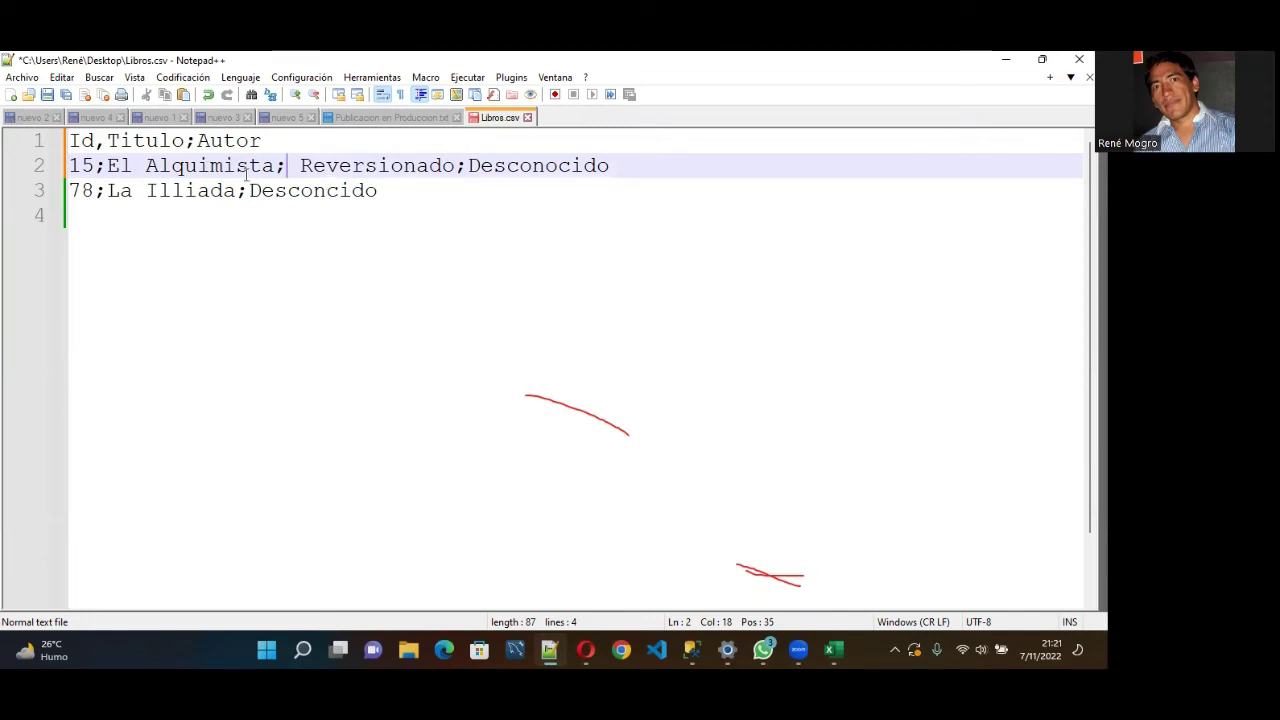
- Restore the comma after "El Alquimista" in the first record's title and the semicolon between "Id" and "Titulo" in the header line
key(BackSpace)
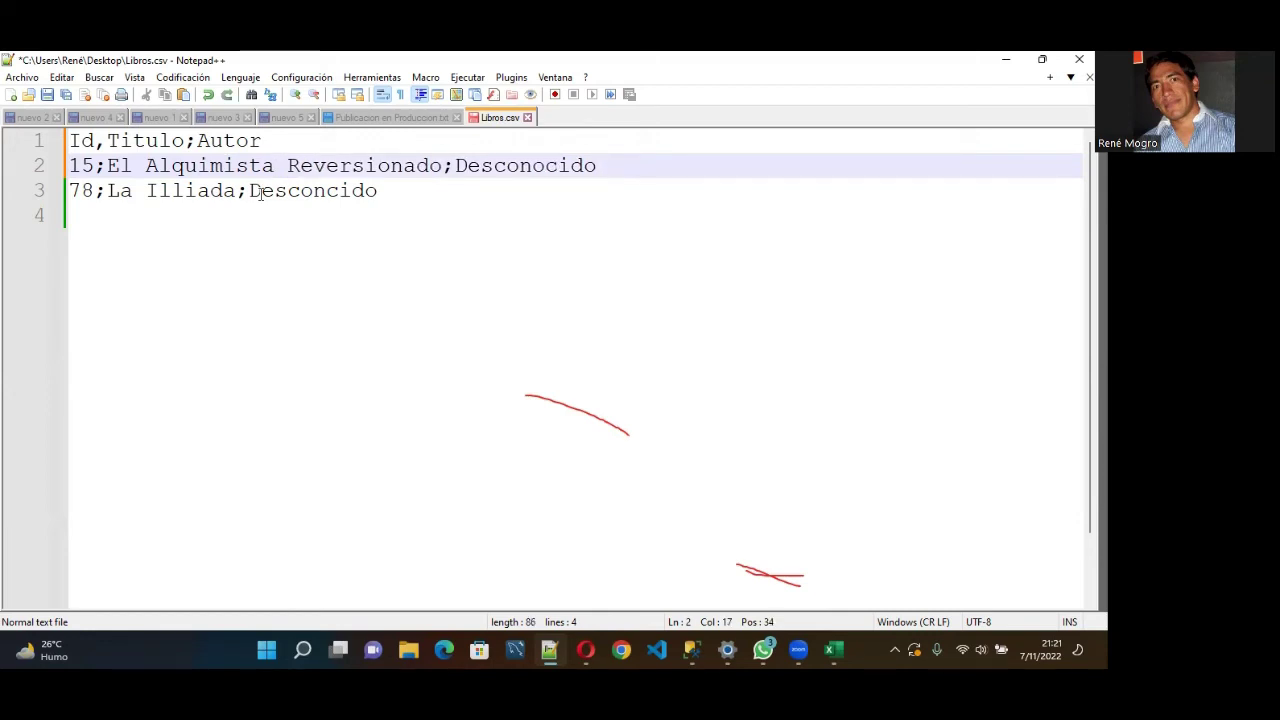
text(,)
key(ctrl+Home)
key(Right)
key(Right)
key(Right)
key(BackSpace)
text(;)
key(Down)
key(ctrl+Right)
key(ctrl+Right)
key(ctrl+Right)
key(ctrl+Right)
key(ctrl+shift+Right)
key(Delete)
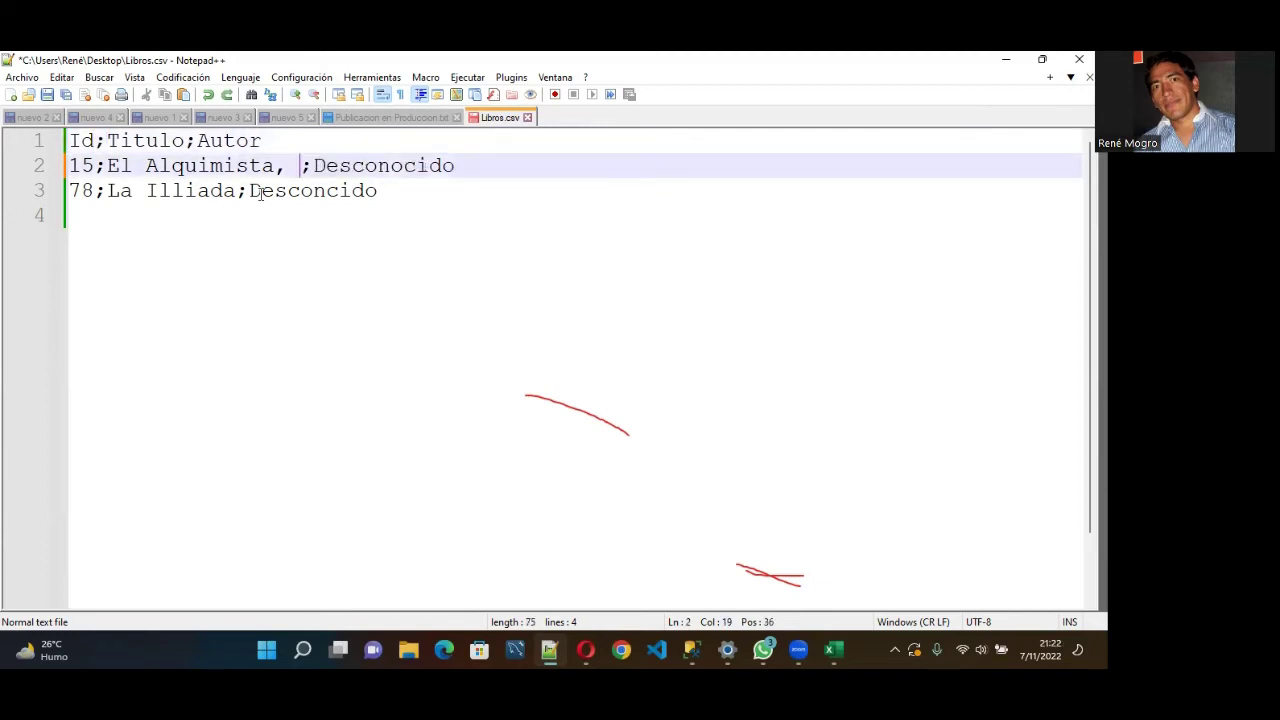
key(ctrl+z)
- Enclose the first record's title, "El Alquimista, Reversionado", in double quotation marks
key(Left)
key(Left)
key(Left)
key(Left)
key(Left)
key(Left)
key(Left)
key(Left)
key(Left)
key(Left)
key(Left)
key(Left)
key(Left)
key(Left)
key(Left)
key(Left)
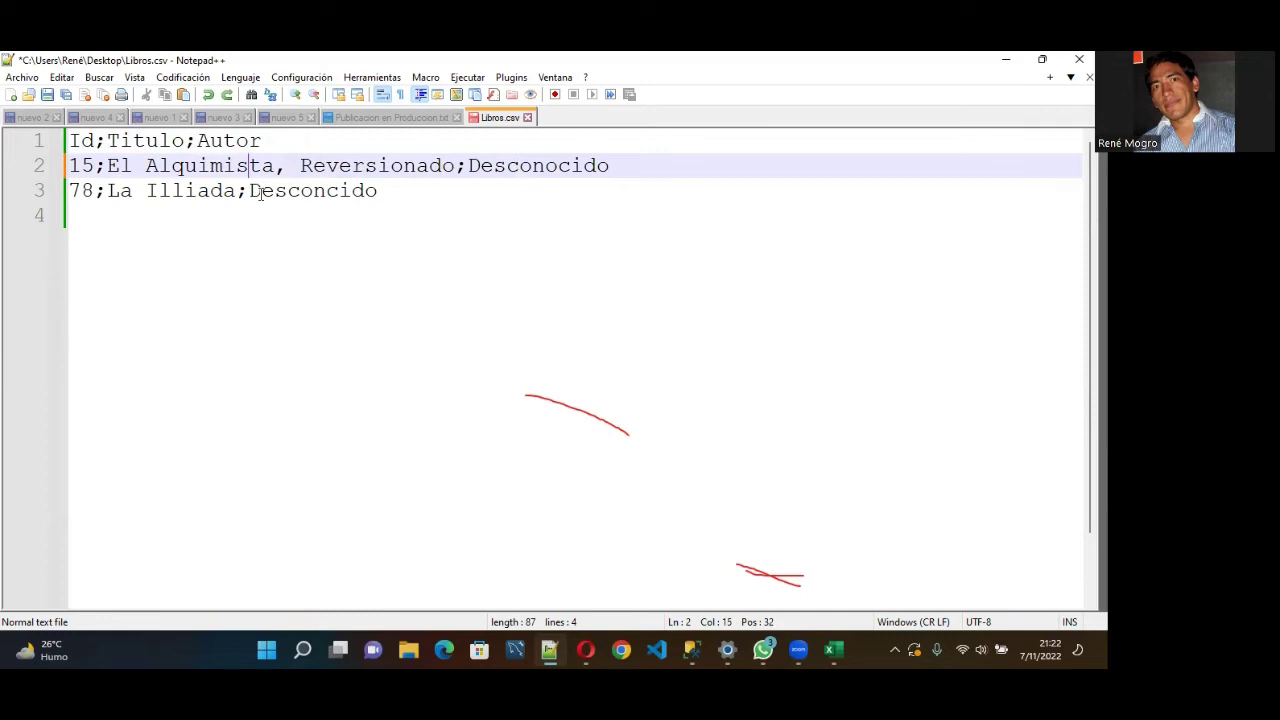
key(Left)
key(Left)
key(Left)
key(Left)
key(Left)
key(Left)
key(Left)
key(Left)
key(Left)
key(Left)
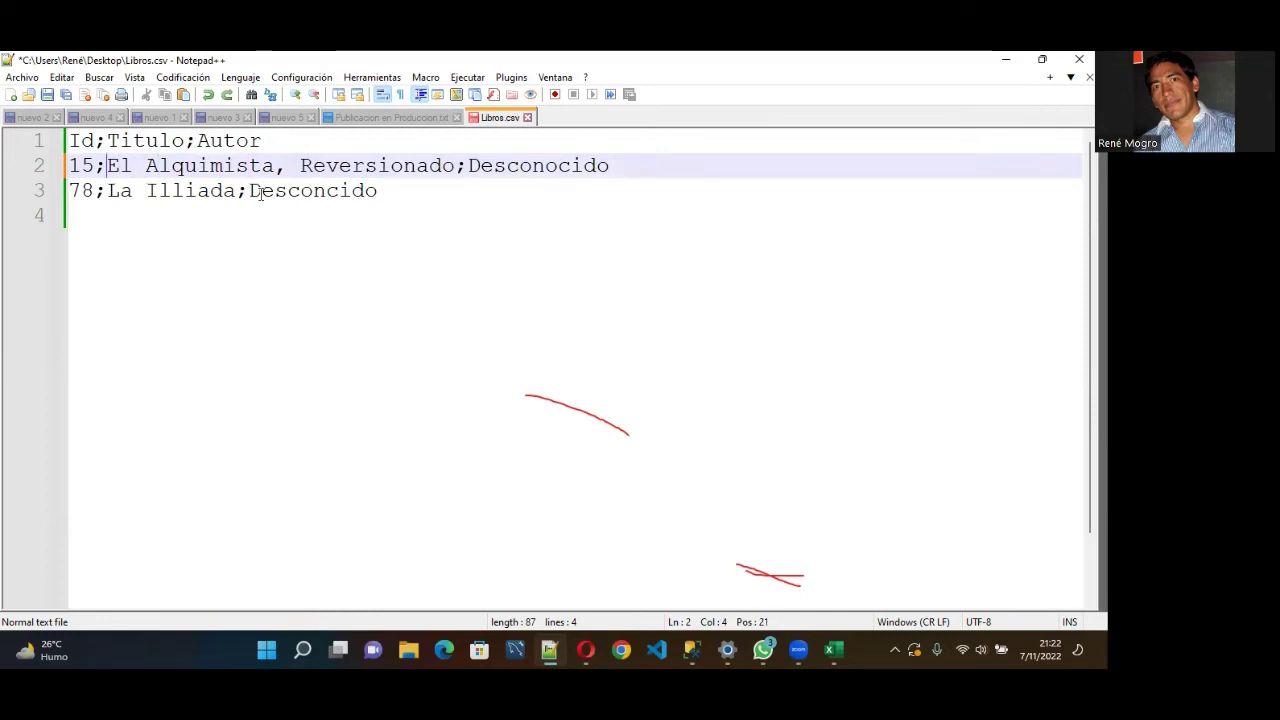
text(")
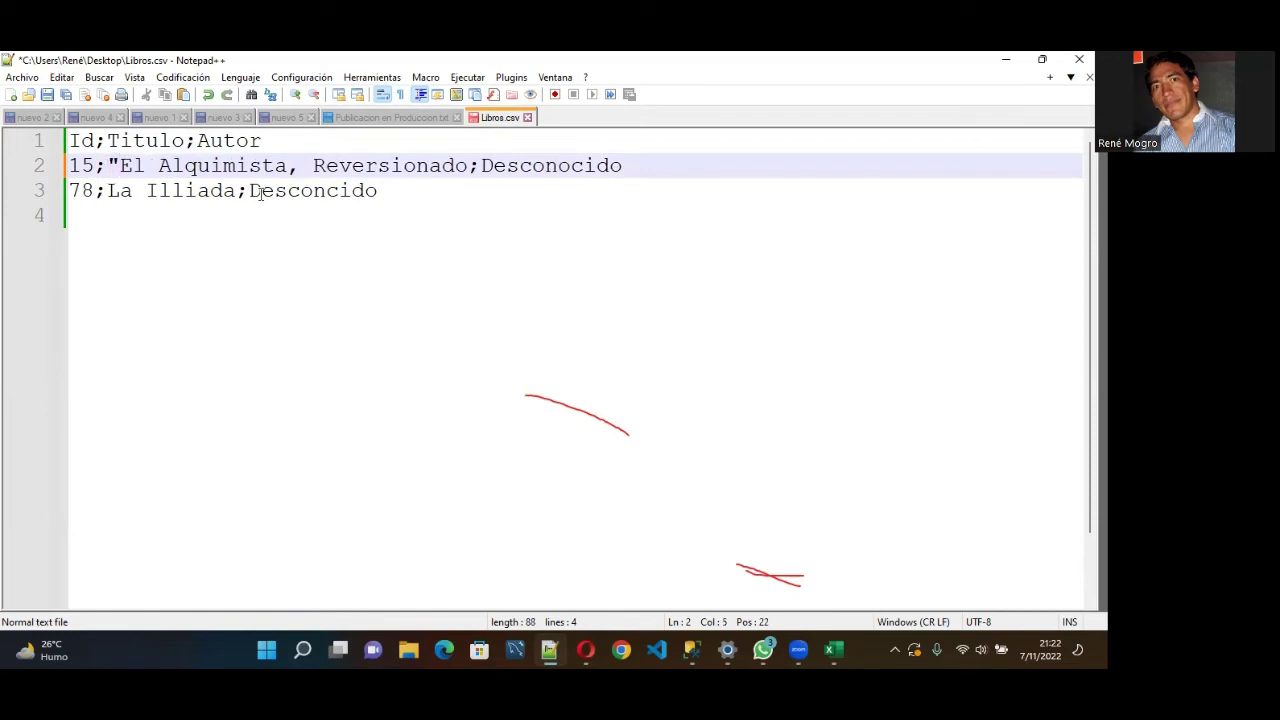
click(468, 165)
text(")
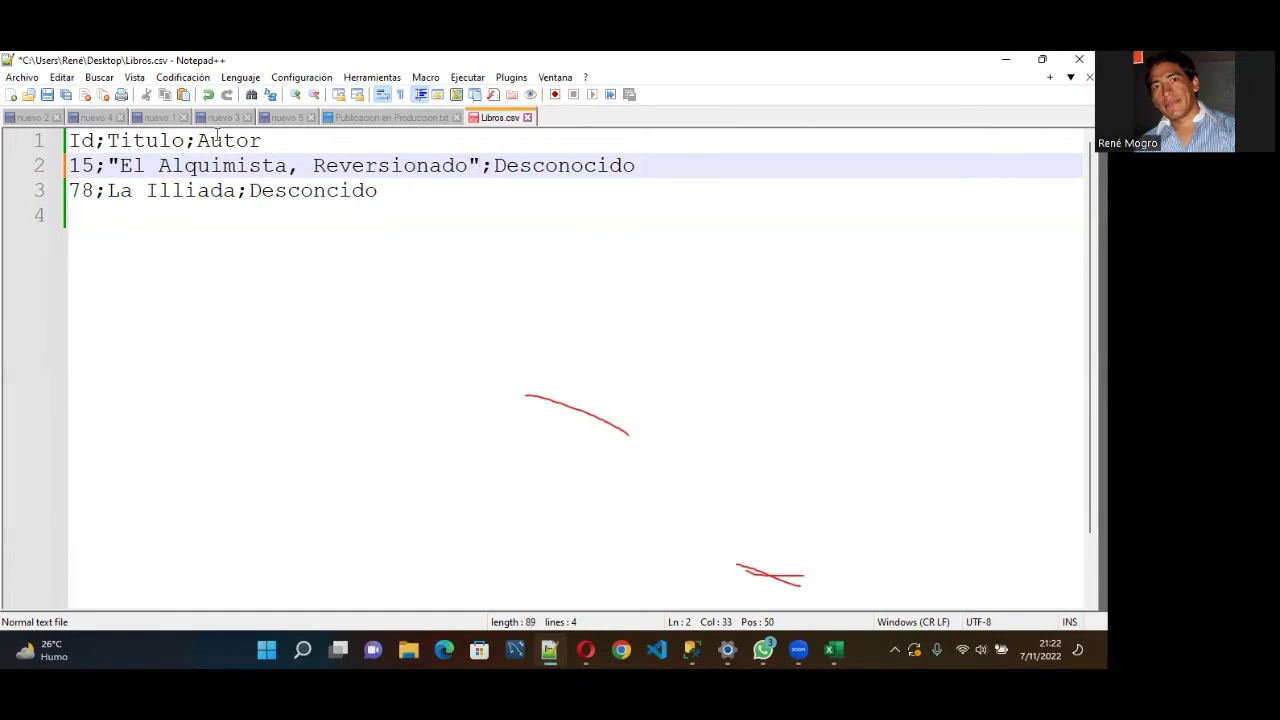
- Examine the quotation marks around the first record's title, the comma inside it and the semicolon separator before it
drag(121, 165, 113, 164)
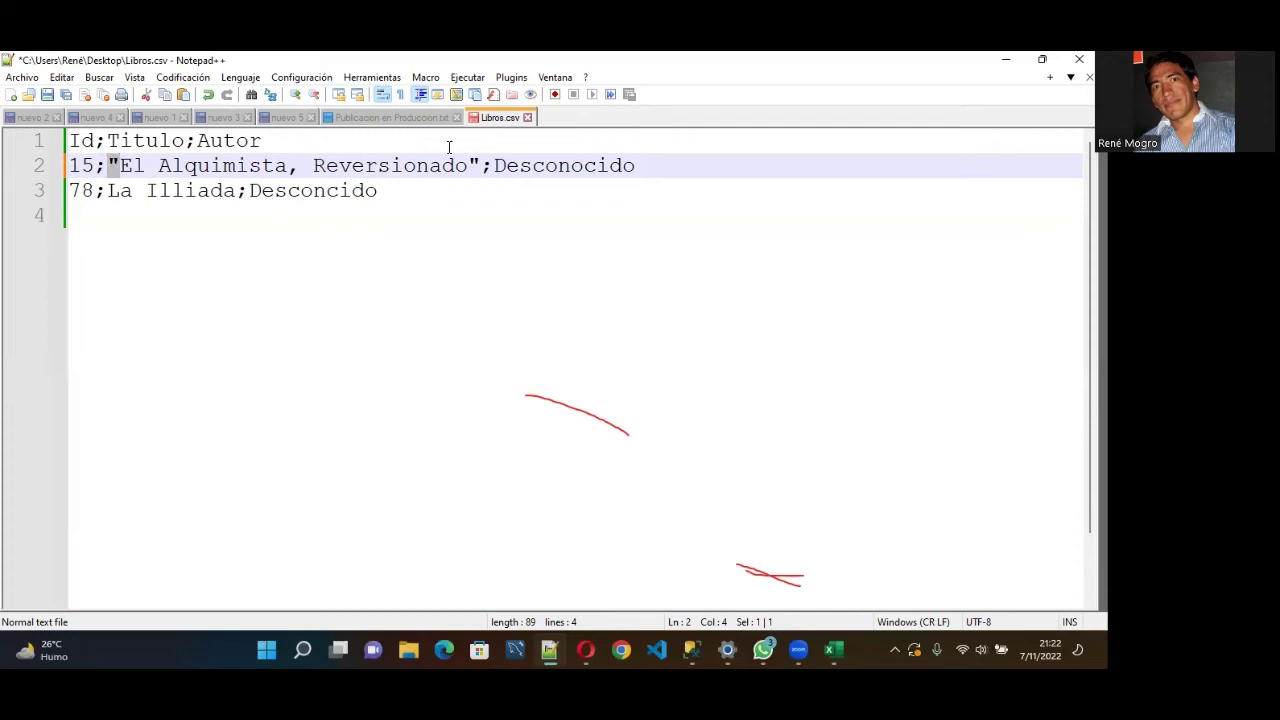
drag(482, 165, 470, 165)
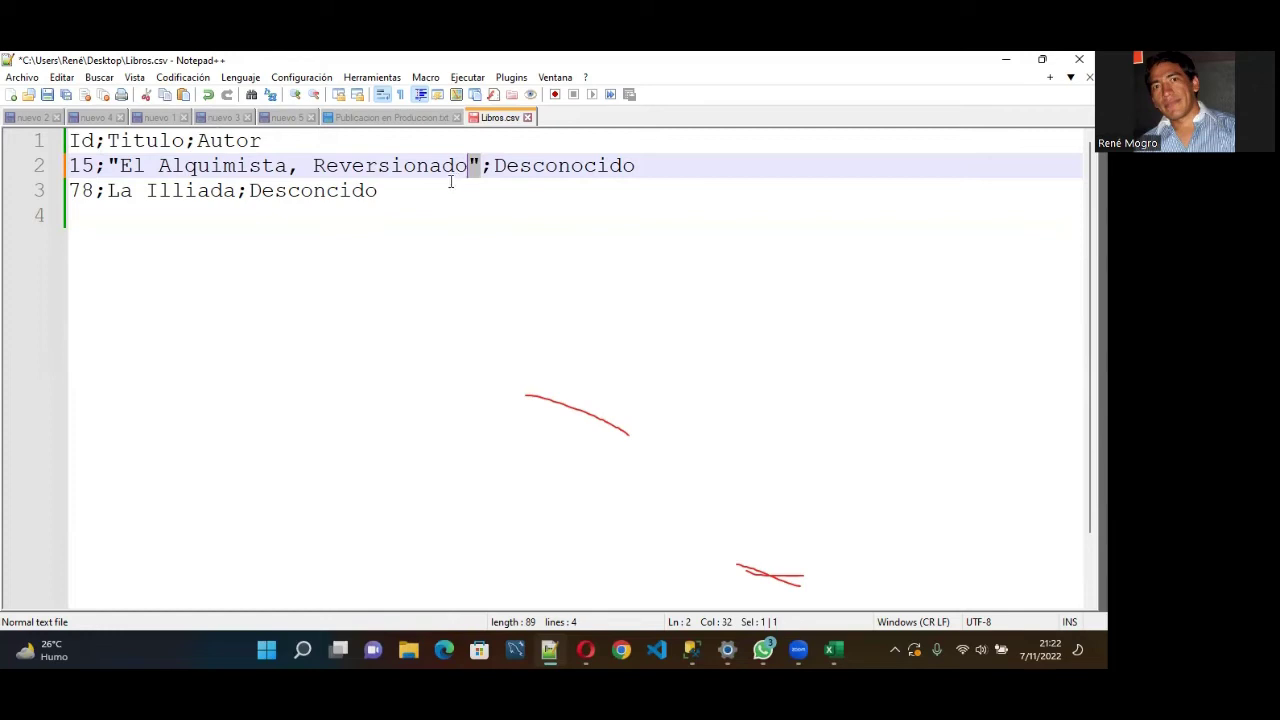
click(372, 188)
click(289, 166)
drag(288, 166, 300, 166)
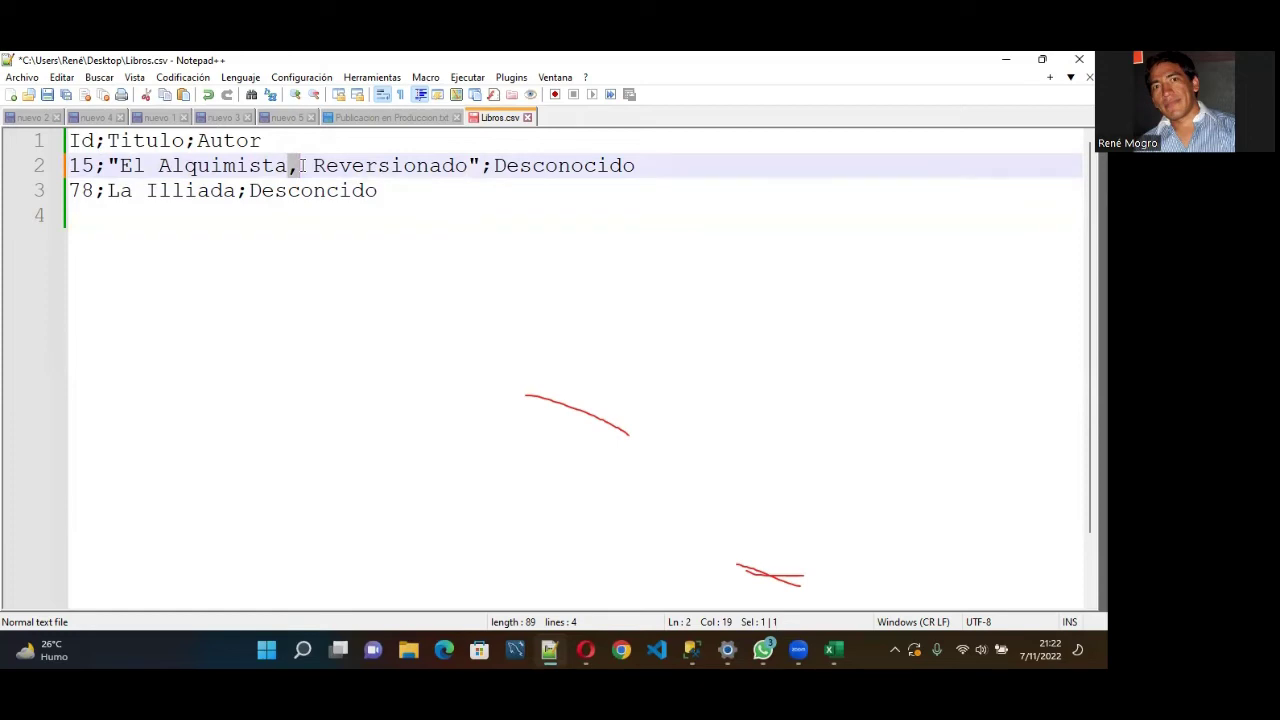
drag(93, 166, 105, 166)
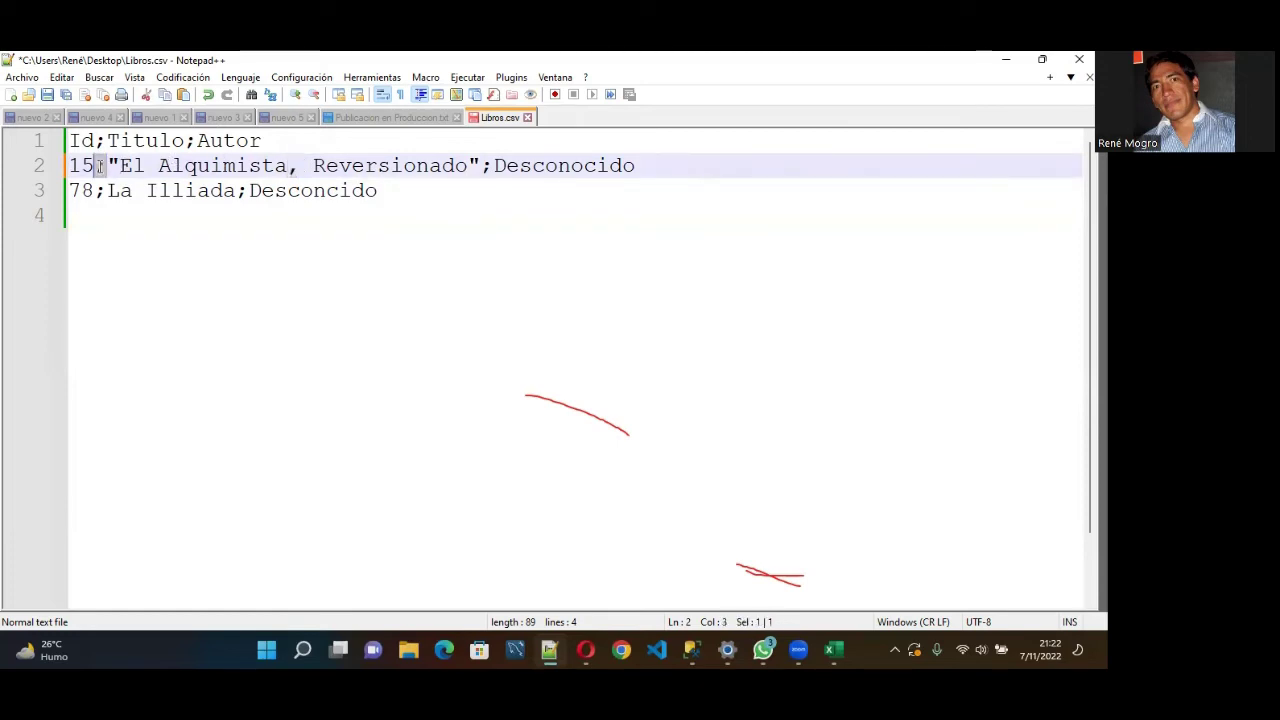
click(107, 166)
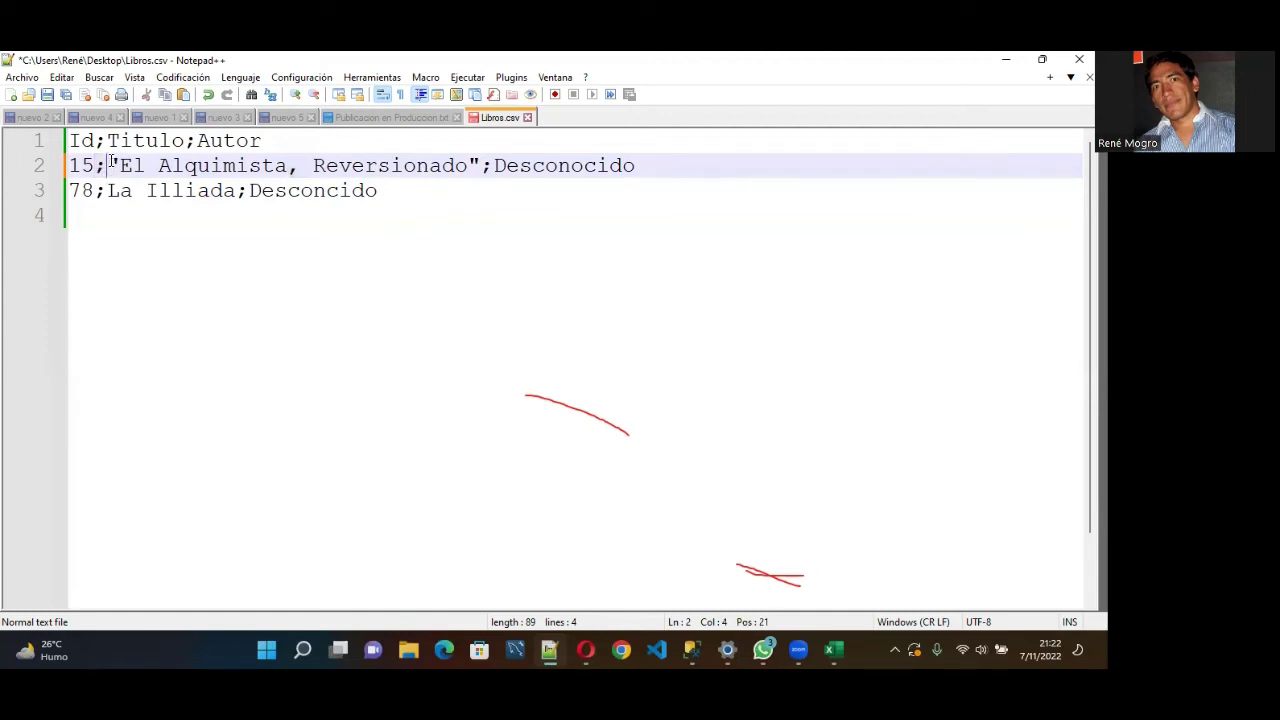
drag(107, 166, 119, 166)
click(145, 166)
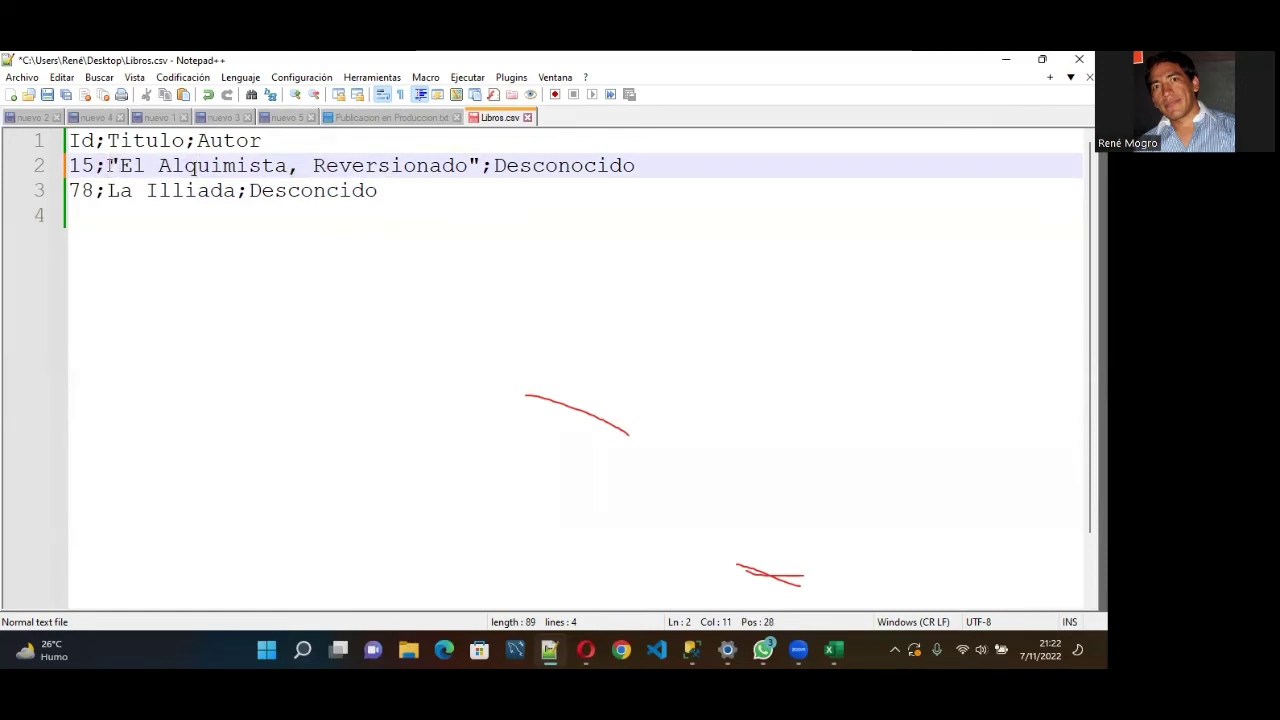
drag(107, 166, 480, 165)
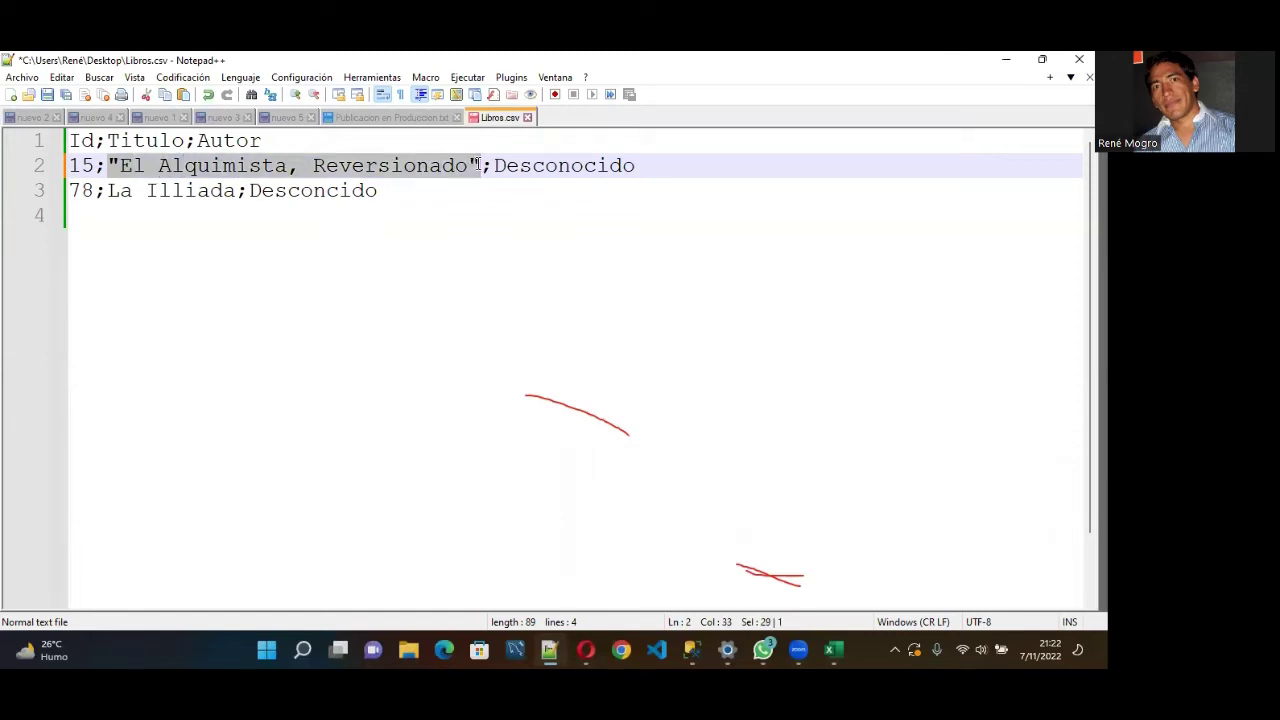
- Replace the comma inside the quoted title of the first record with a semicolon
drag(287, 166, 297, 166)
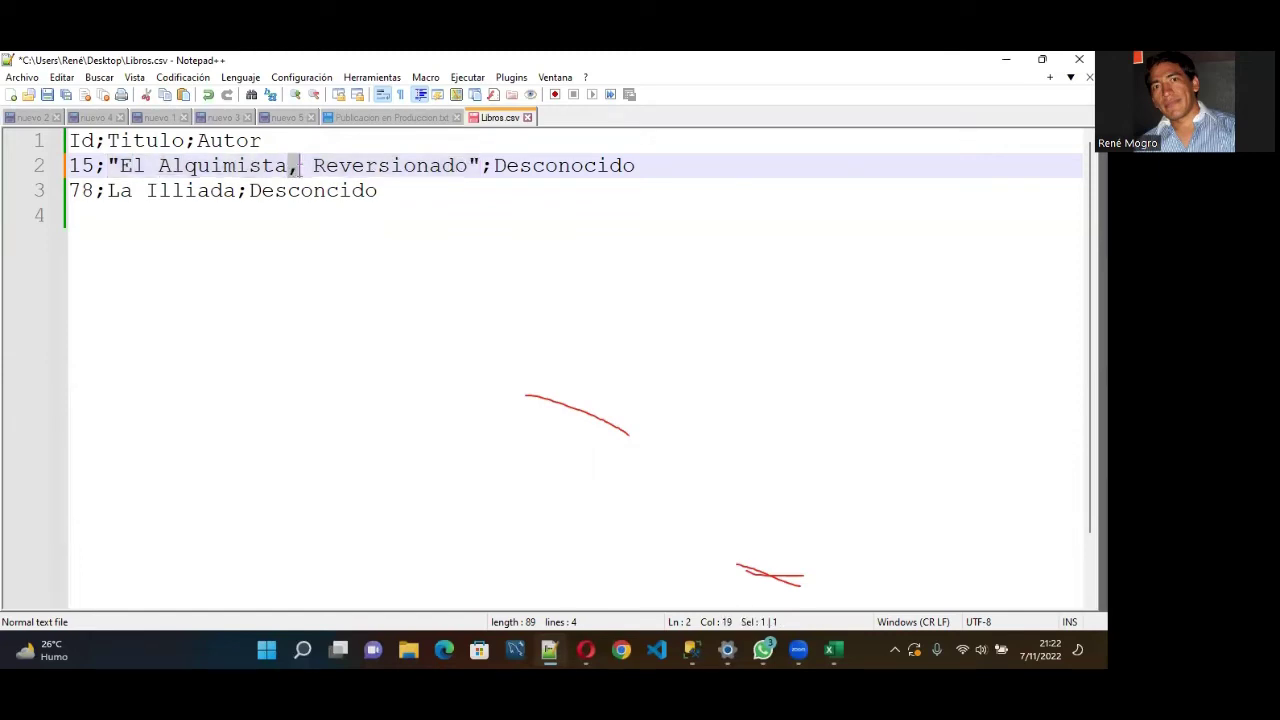
key(Delete)
text(;)
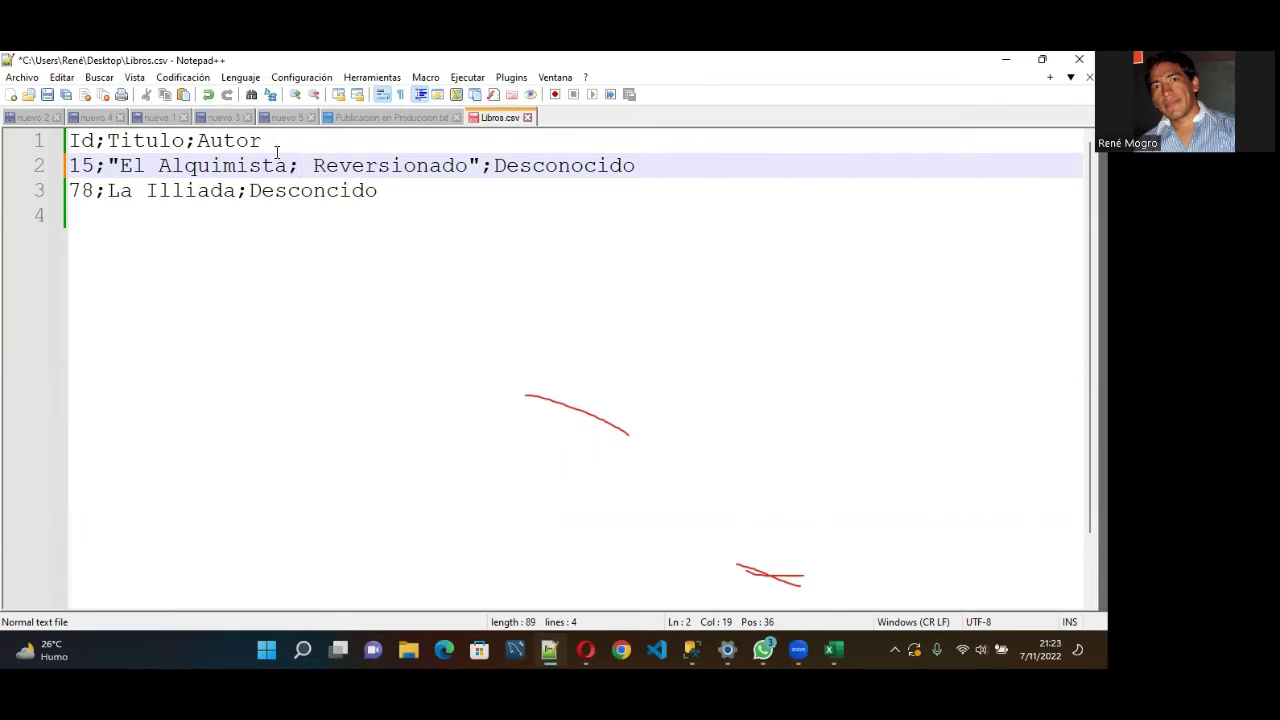
- Change the semicolon inside the first record's title back to a comma and remove the quotation marks around the title
key(BackSpace)
text(,)
key(ctrl+Right)
key(ctrl+Right)
key(Delete)
key(Home)
key(Right)
key(Right)
key(Right)
key(Delete)
key(ctrl+Right)
key(ctrl+Right)
key(ctrl+Right)
key(ctrl+Delete)
text(CApitu)
key(BackSpace)
key(BackSpace)
key(BackSpace)
key(BackSpace)
key(BackSpace)
key(BackSpace)
key(BackSpace)
key(ctrl+z)
key(ctrl+z)
key(ctrl+z)
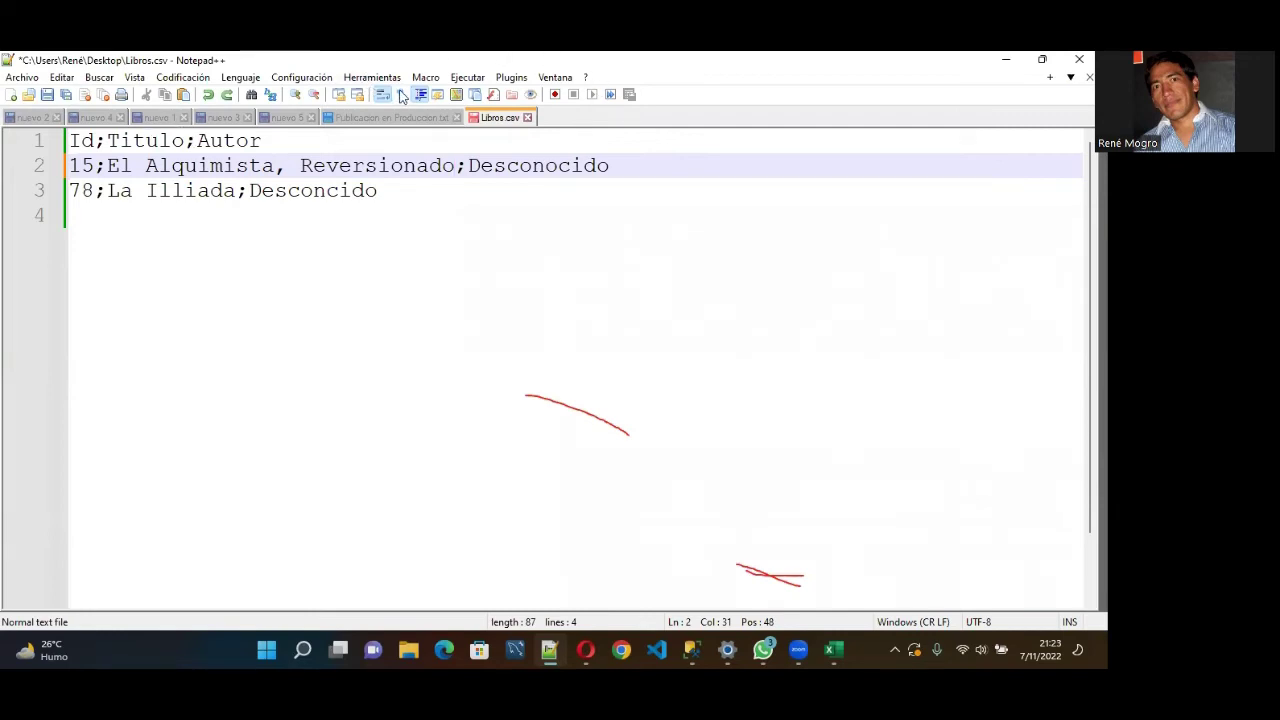
- Replace both semicolons in the header line with tab characters
drag(268, 140, 26, 145)
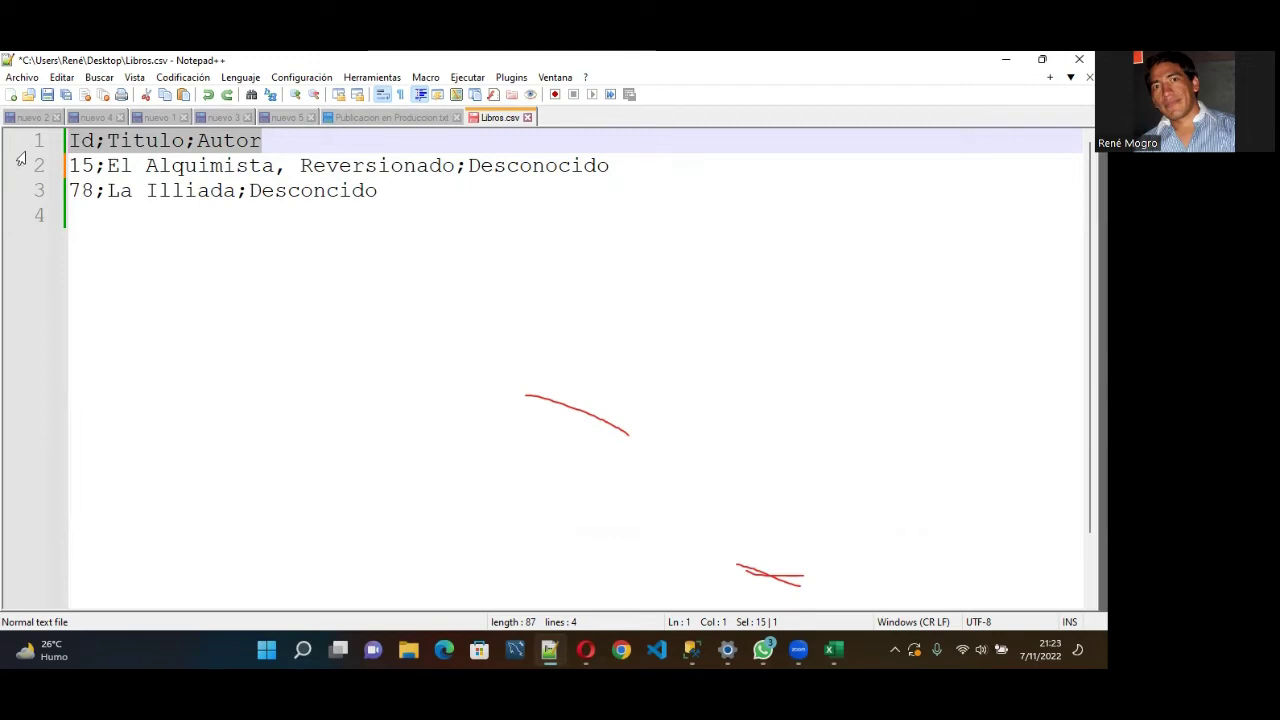
click(104, 142)
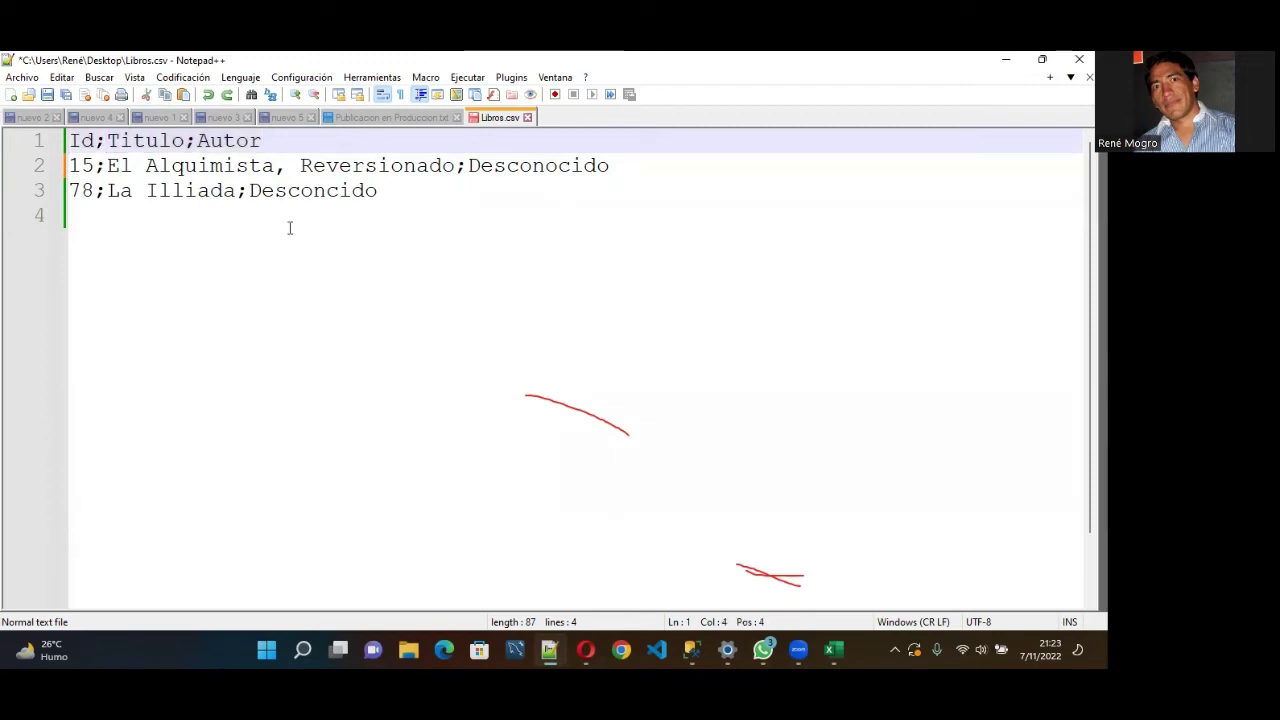
key(BackSpace)
key(Tab)
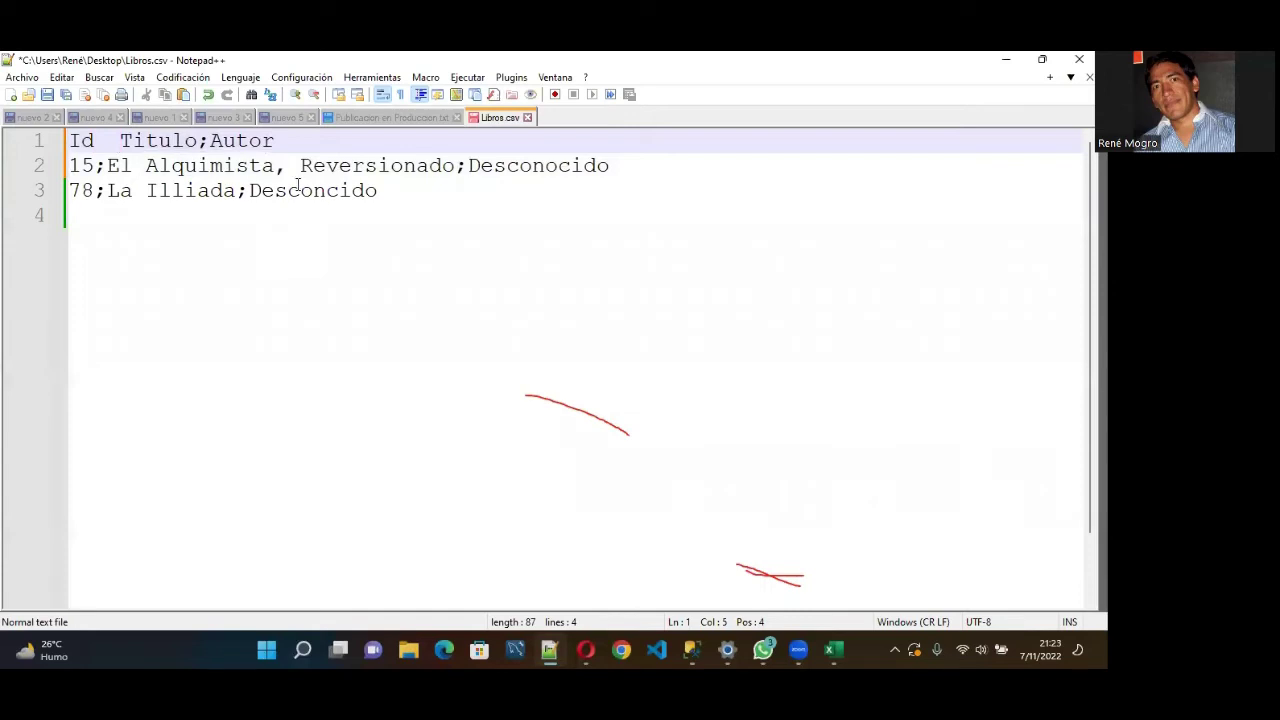
click(212, 141)
key(BackSpace)
key(Tab)
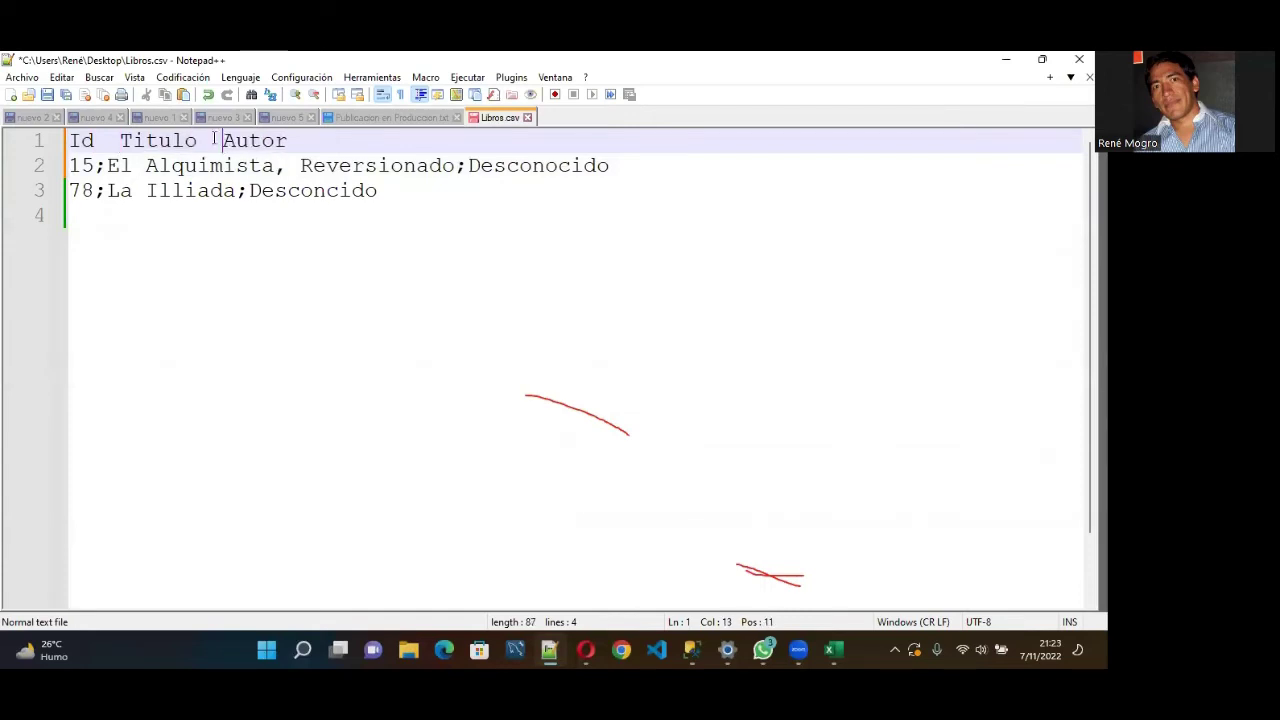
drag(95, 142, 119, 142)
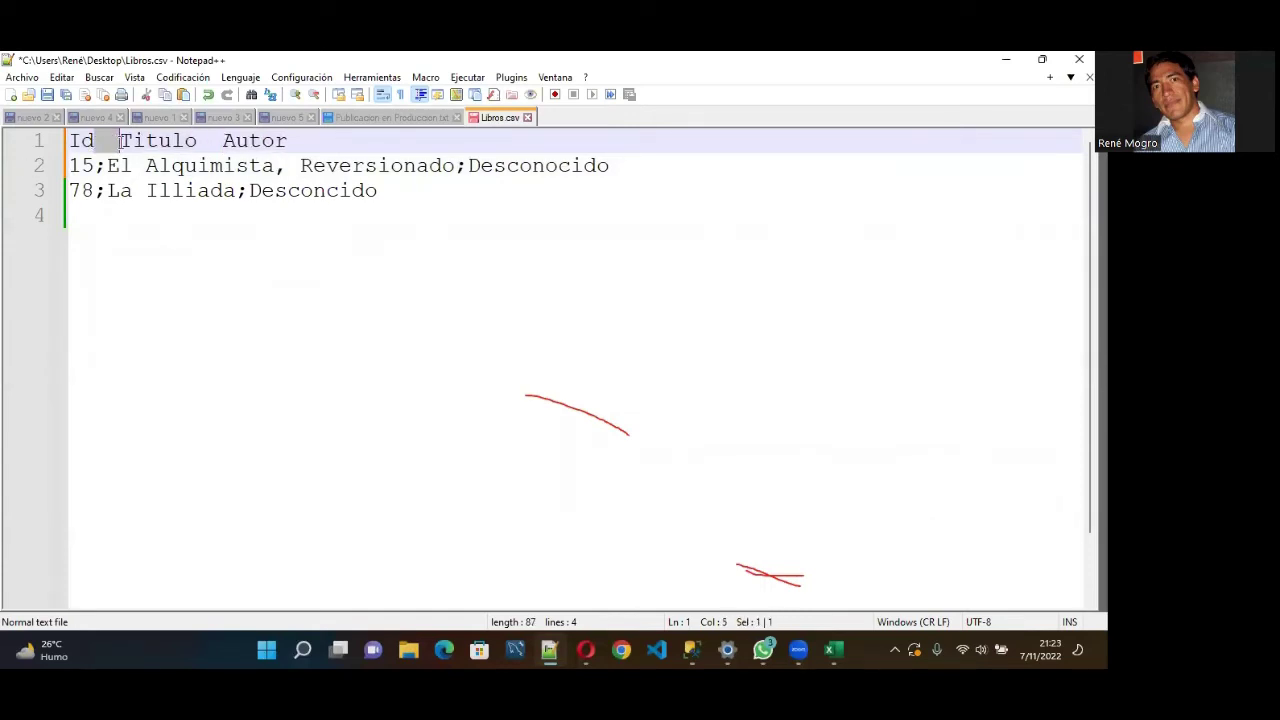
- Replace the tab characters between the header's column names with semicolons
drag(198, 141, 223, 141)
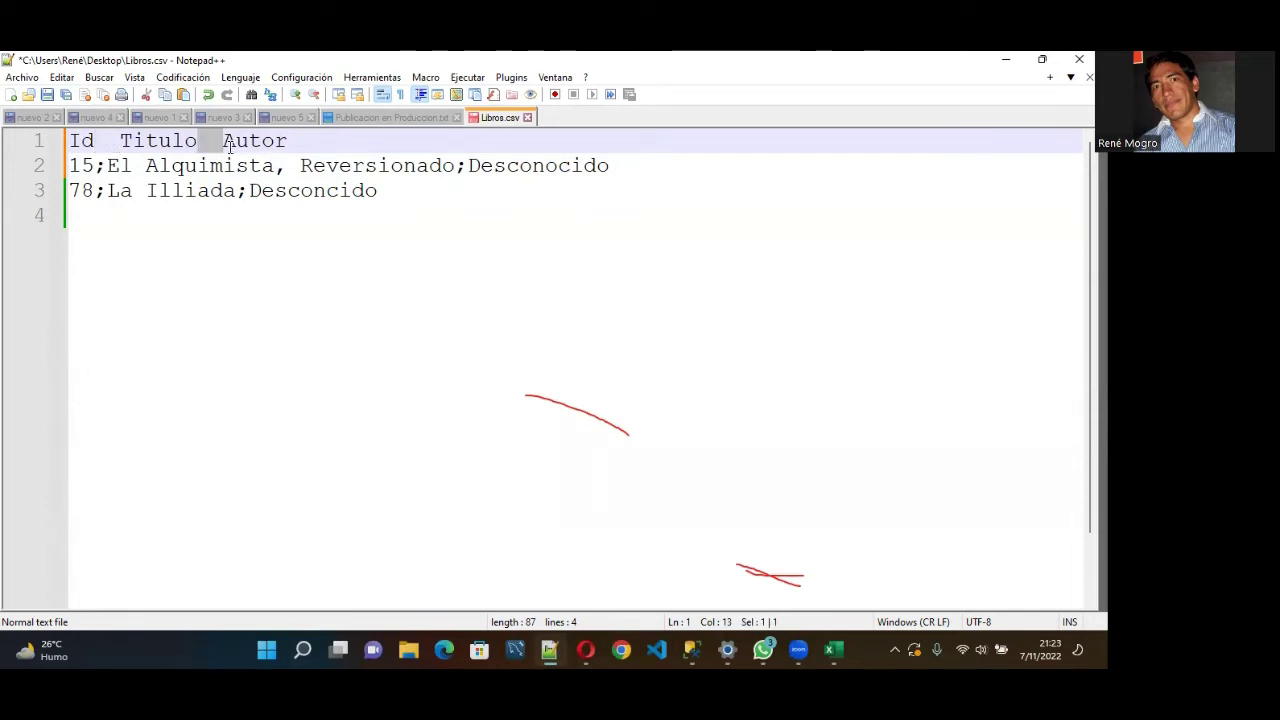
key(Delete)
text(;)
key(Home)
key(Right)
key(Right)
key(Delete)
text(;)
- Change both separators in the header line to vertical bars, giving "Id|Titulo|Autor"
key(BackSpace)
text(|)
key(Right)
key(Right)
key(Right)
key(Right)
key(Right)
key(Right)
key(Right)
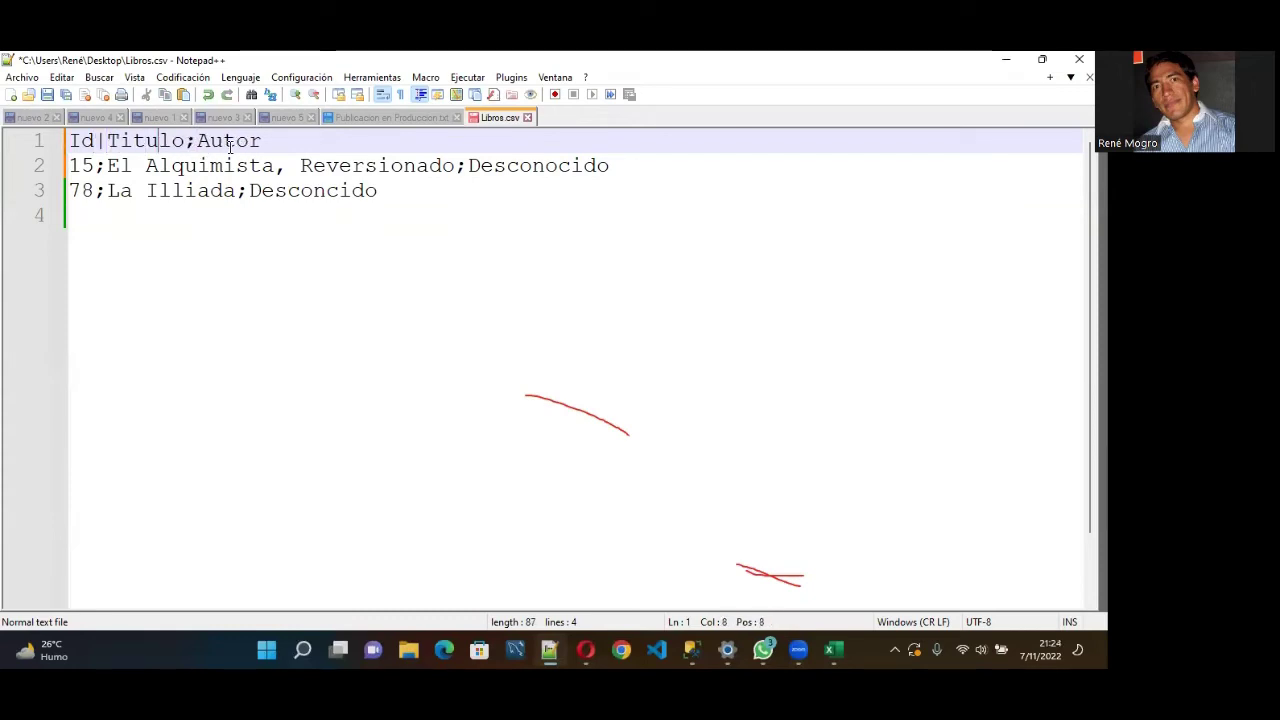
key(BackSpace)
text(|)
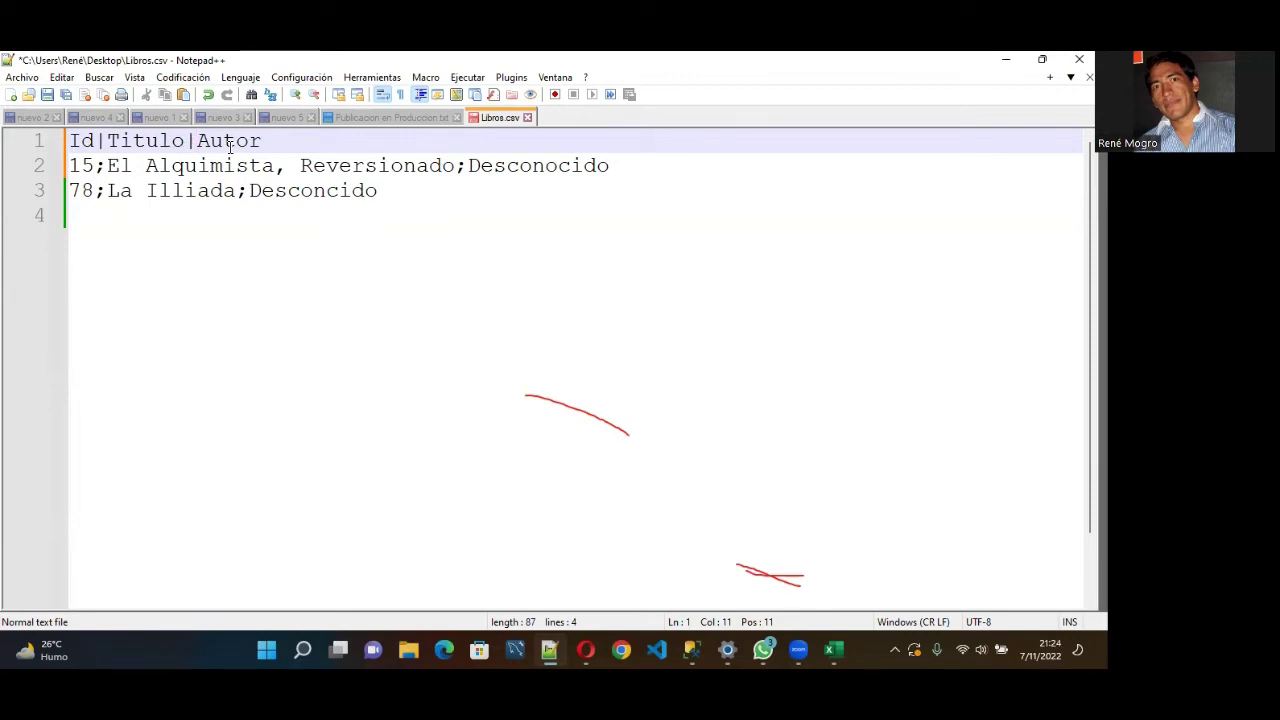
- Change both vertical bars in the header line back to semicolons, giving "Id;Titulo;Autor"
key(BackSpace)
text(;)
key(Left)
key(Left)
key(Left)
key(Left)
key(Left)
key(Left)
key(Left)
key(BackSpace)
text(;)
- Display all hidden characters and examine the line ending of the header and the start of the first record
click(401, 94)
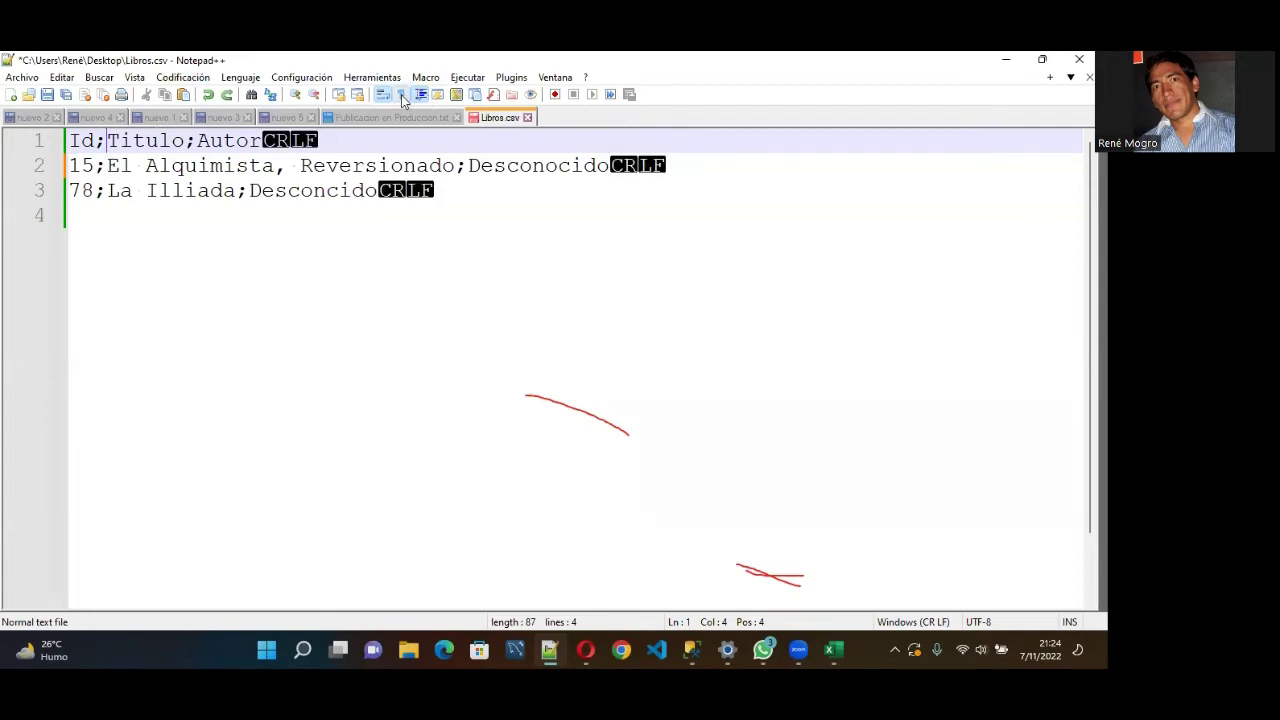
click(266, 140)
click(70, 140)
click(70, 165)
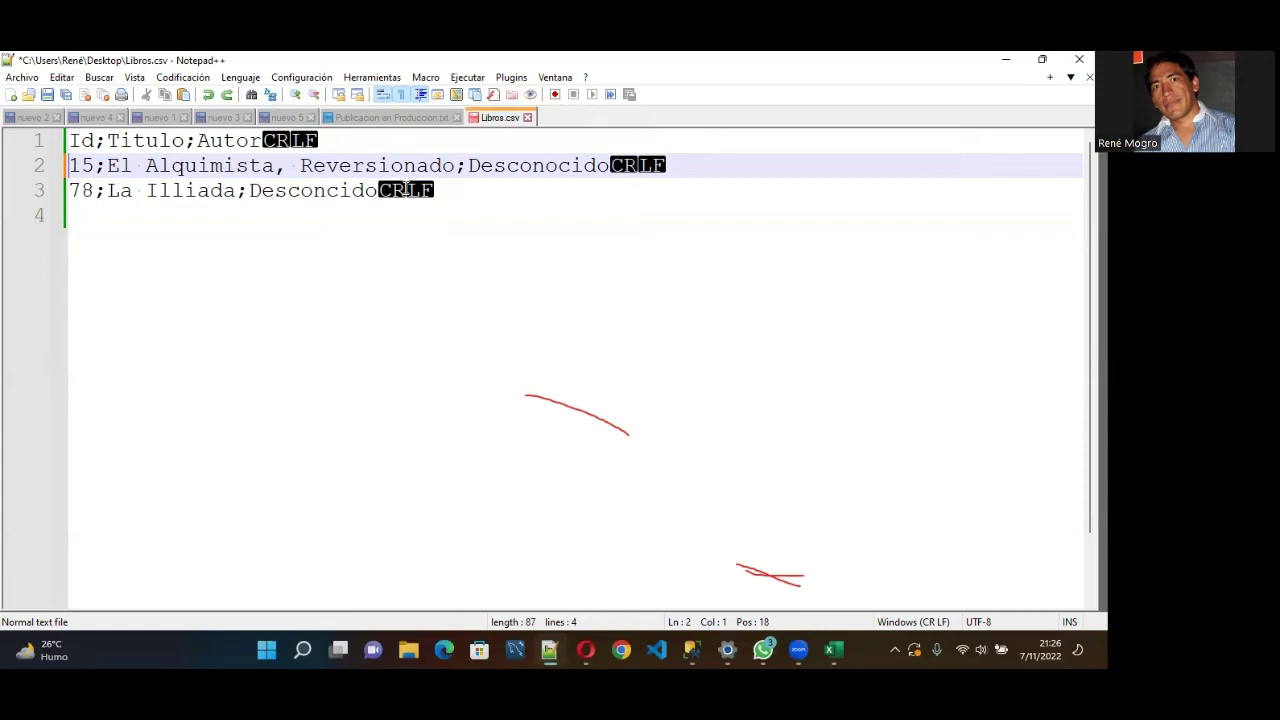
- Put double quotation marks before "El Alquimista" and after "Reversionado" in the first record so its title is quoted
click(106, 165)
text(")
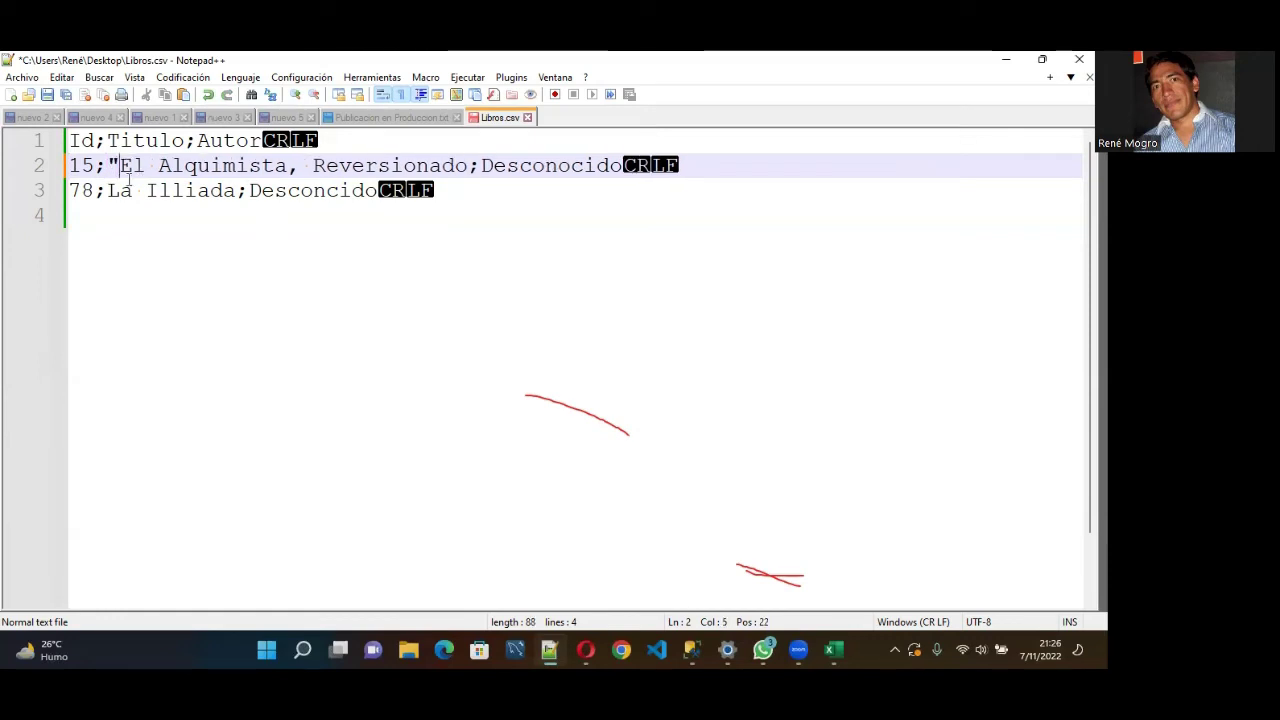
click(476, 162)
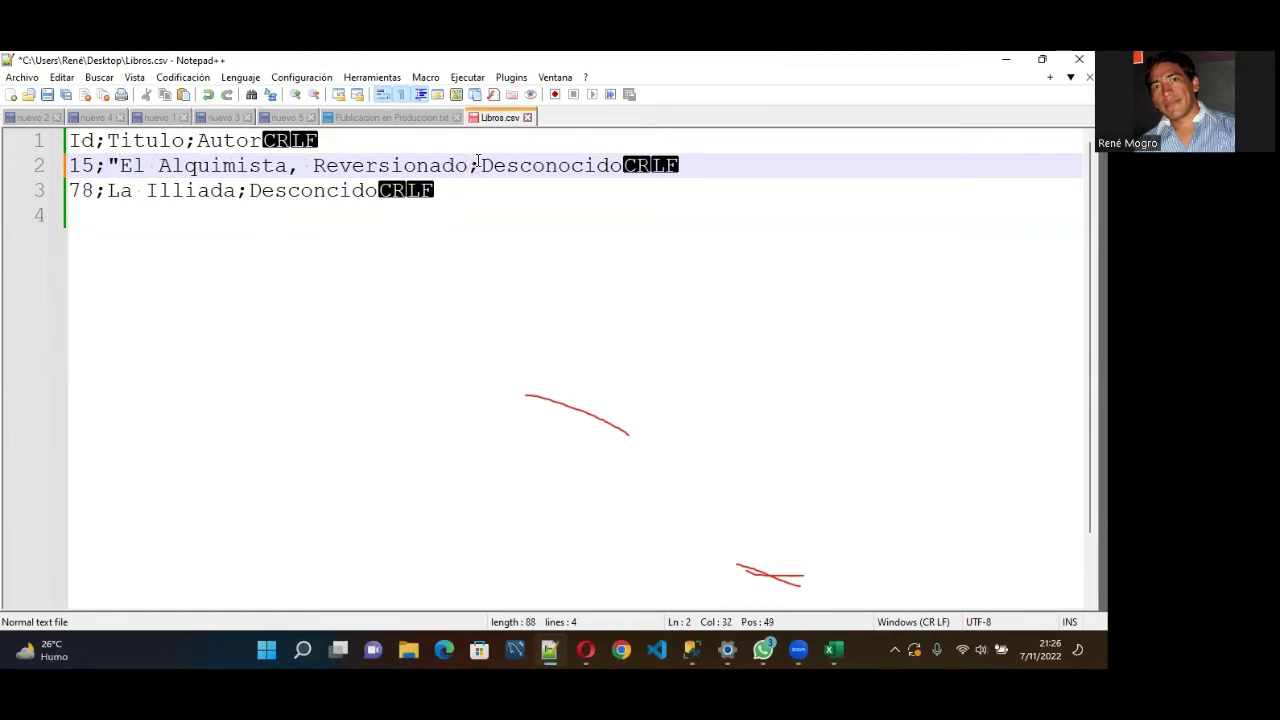
text(")
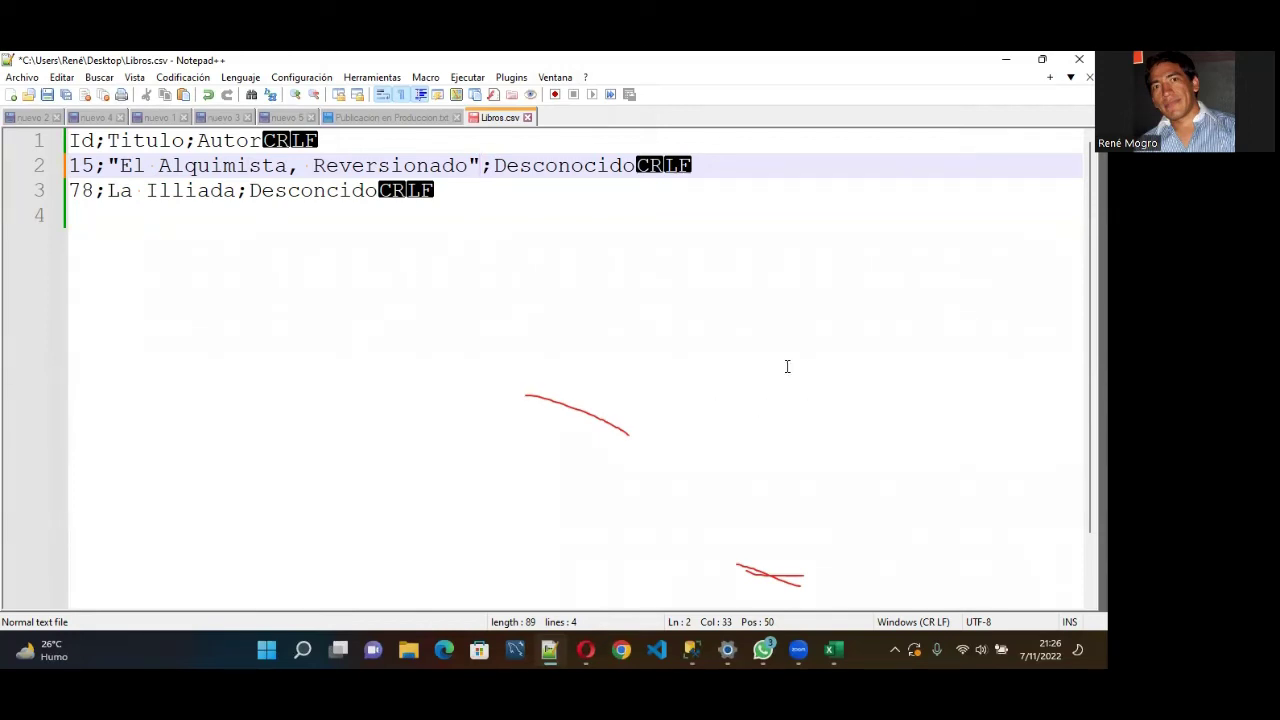
click(600, 240)
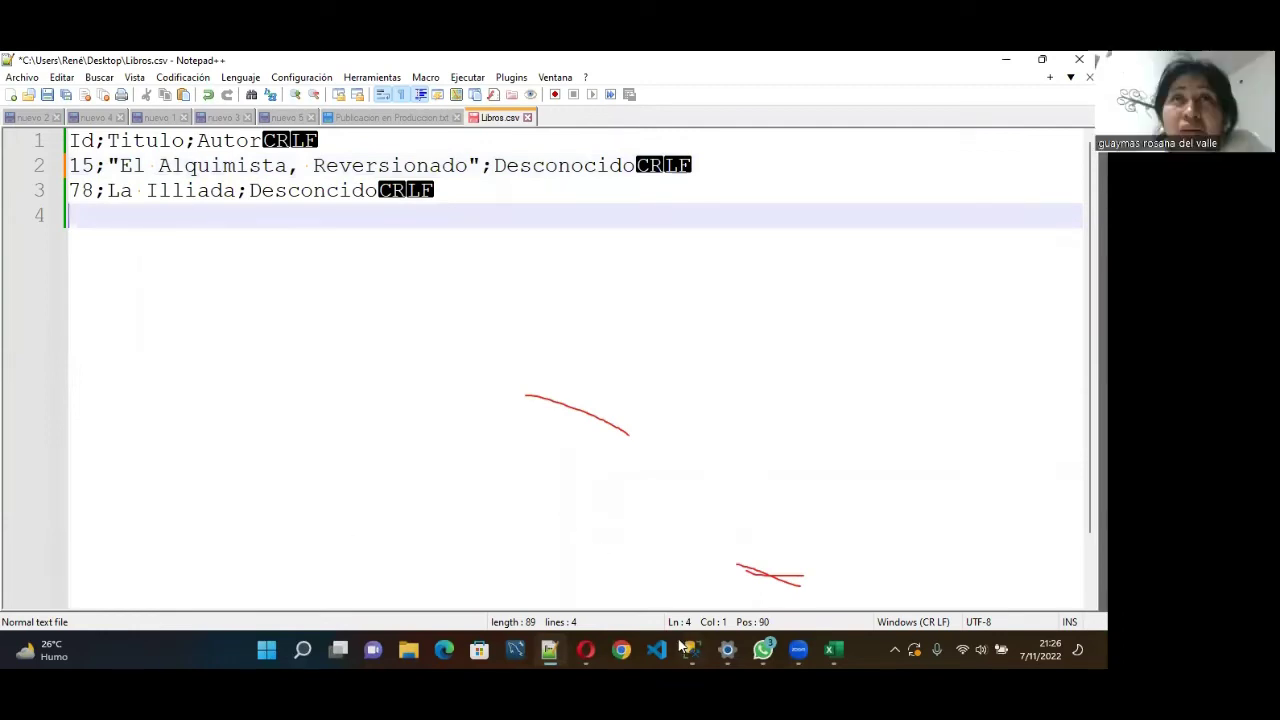